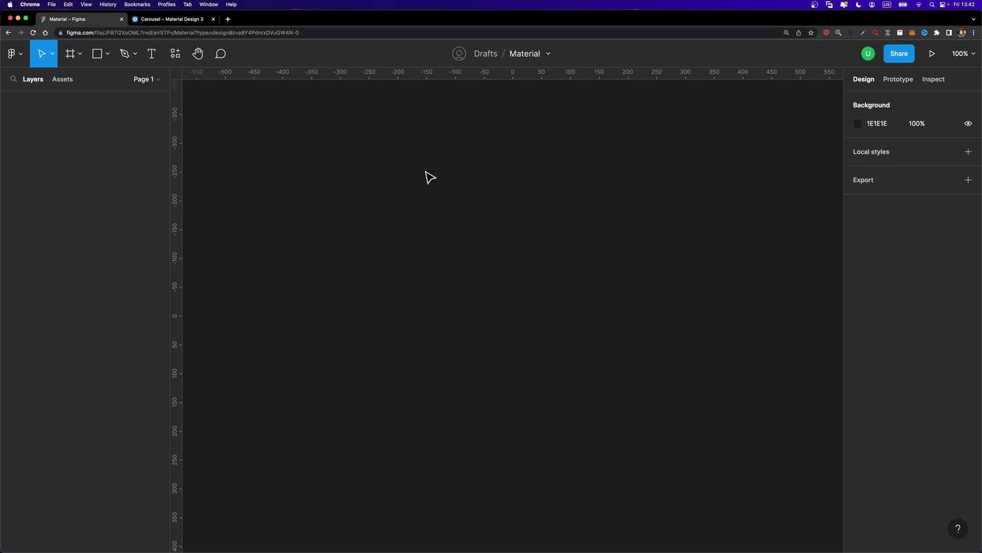
Step: Draw a tall frame about 337 high on the empty canvas and set its width to 56
{"action": "key", "text": "f"}
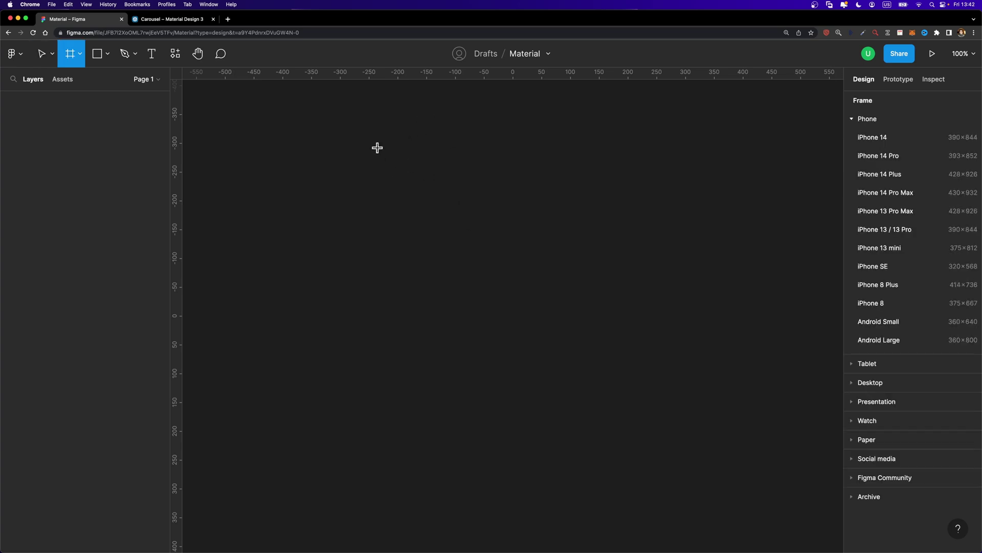
{"action": "left_click_drag", "start_coordinate": [376, 144], "coordinate": [446, 338]}
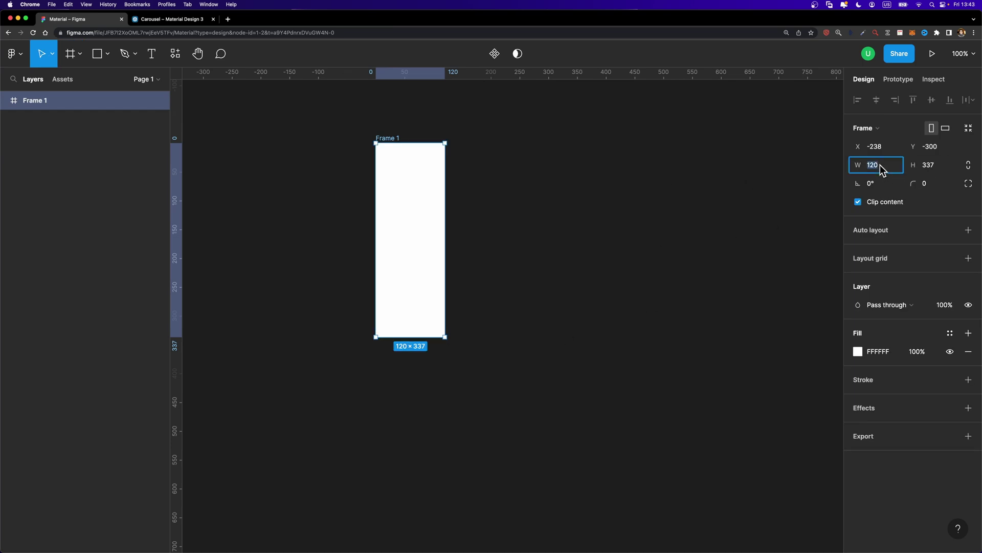
{"action": "type", "text": "56"}
{"action": "key", "text": "Return"}
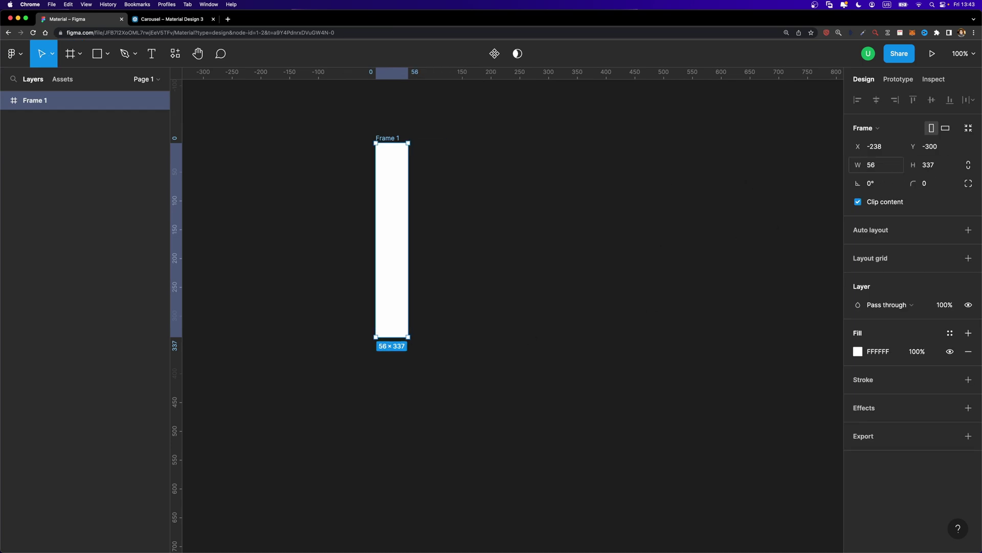
{"action": "key", "text": "Escape"}
Step: Check the carousel example on the Material Design page and set the frame's corner radius to 60
{"action": "left_click", "coordinate": [170, 21]}
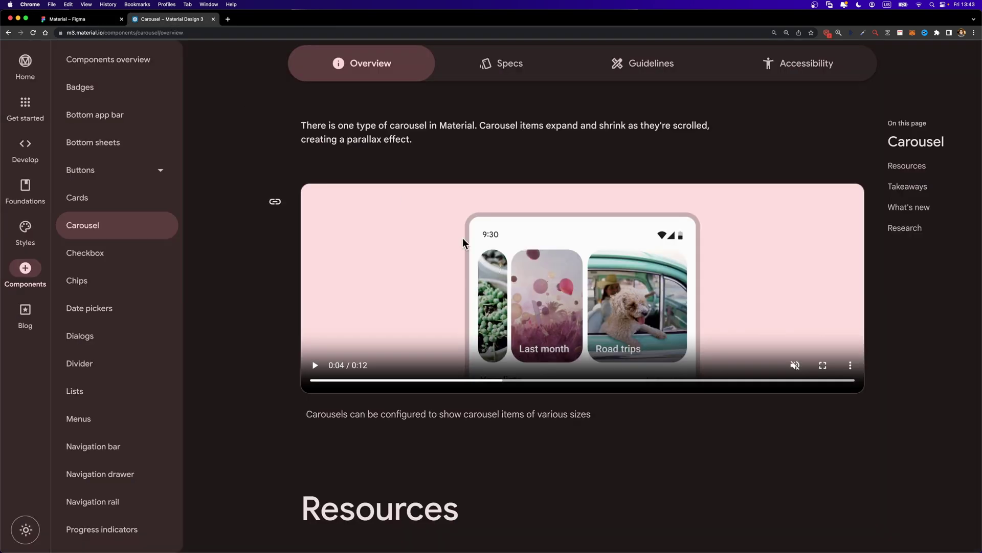
{"action": "left_click", "coordinate": [74, 20]}
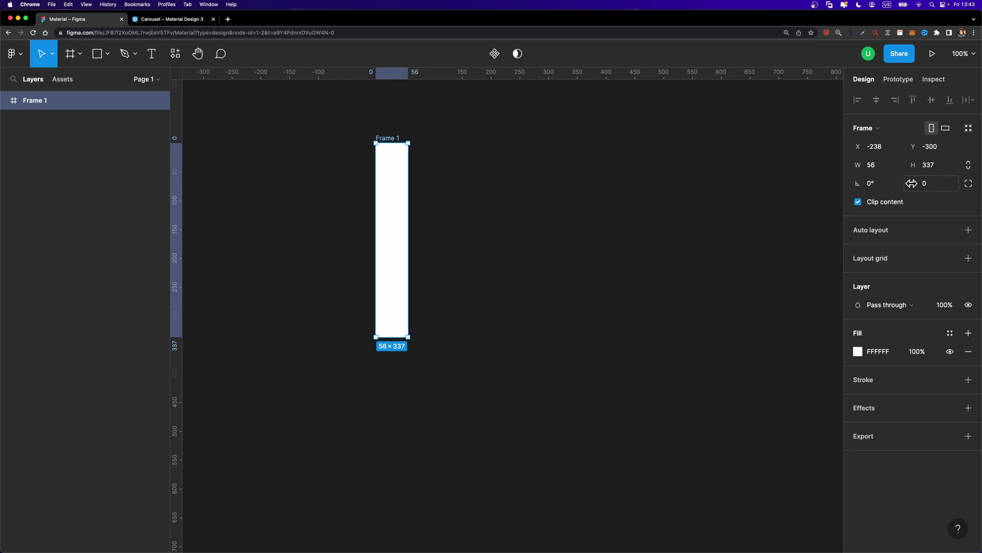
{"action": "left_click", "coordinate": [938, 186]}
{"action": "type", "text": "60"}
{"action": "key", "text": "Return"}
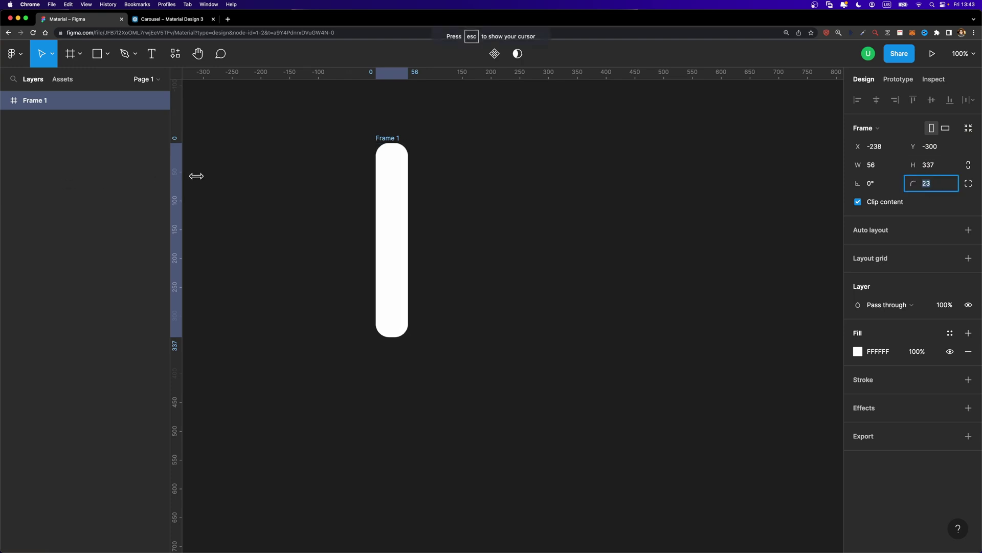
{"action": "left_click", "coordinate": [704, 208]}
{"action": "left_click", "coordinate": [405, 149]}
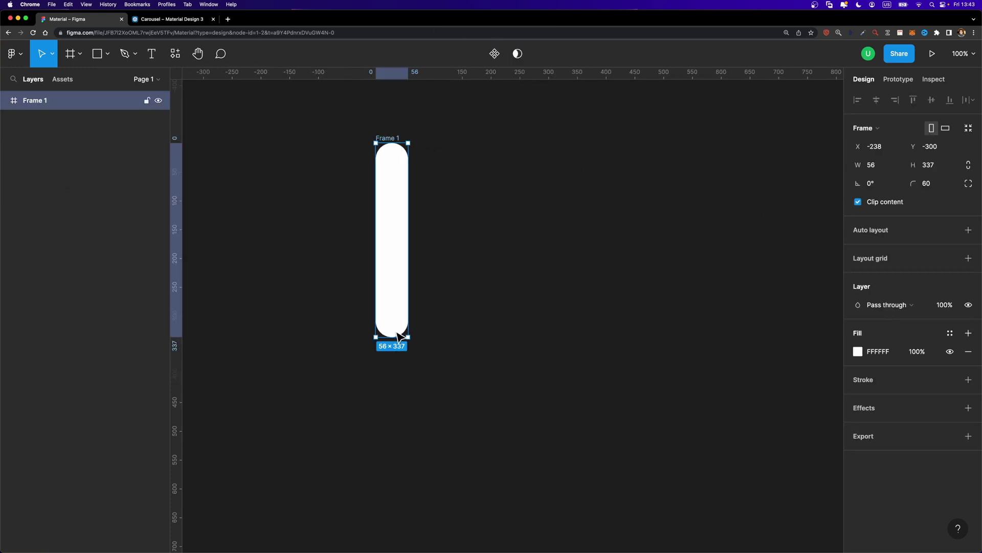
Step: Set the narrow frame's height to 240
{"action": "left_click", "coordinate": [929, 167]}
{"action": "type", "text": "240"}
{"action": "key", "text": "Return"}
{"action": "scroll", "coordinate": [395, 109], "scroll_direction": "up", "scroll_amount": 3}
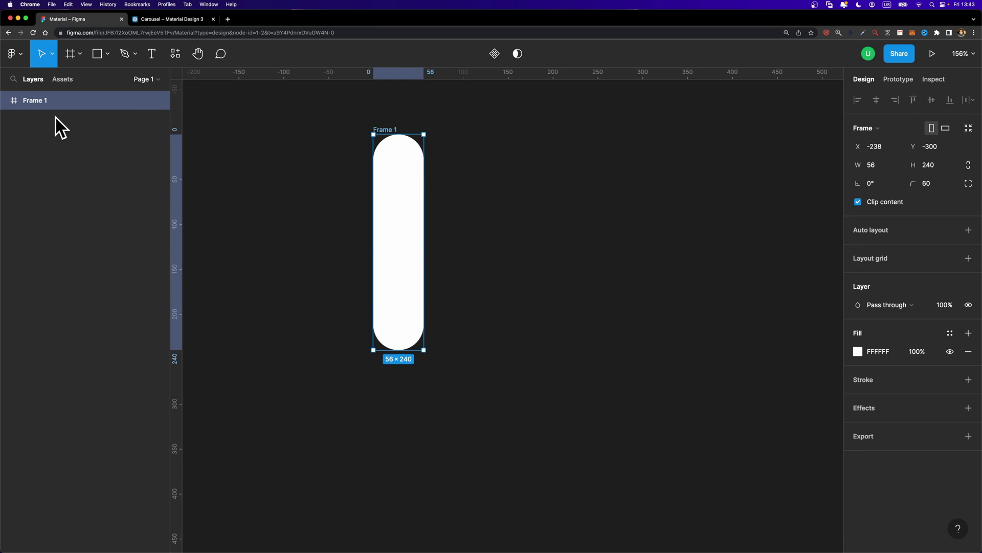
Step: Rename the frame as Item
{"action": "double_click", "coordinate": [40, 101]}
{"action": "key", "text": "BackSpace"}
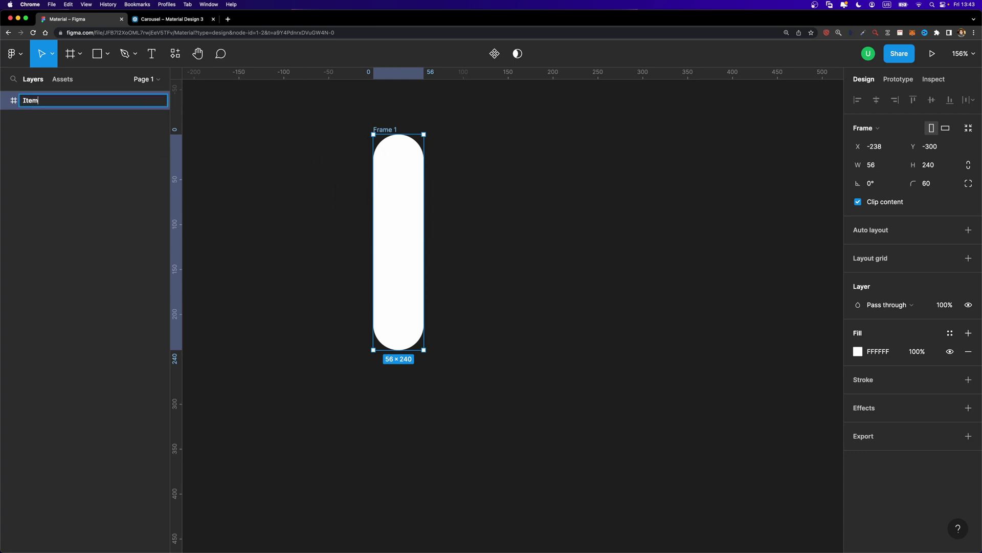
{"action": "type", "text": "Item"}
{"action": "key", "text": "Return"}
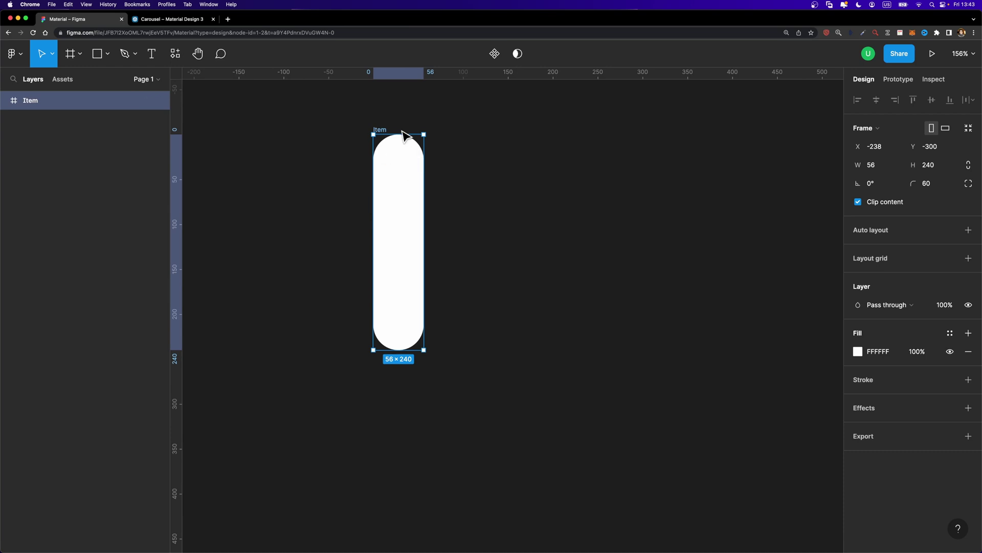
Step: Duplicate the Item frame, widen the copy to about 205 and set its corner radius to 40
{"action": "key", "text": "super+d"}
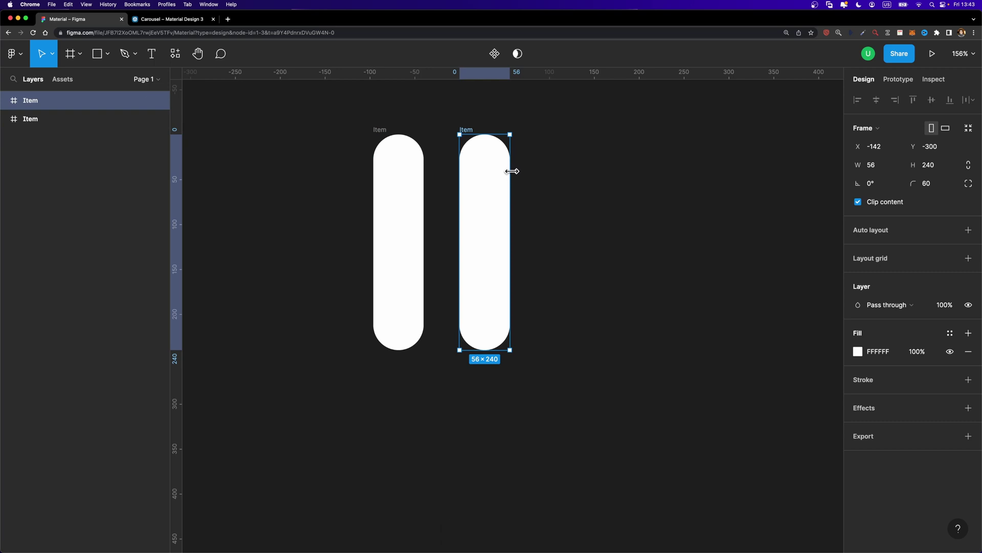
{"action": "left_click_drag", "start_coordinate": [512, 174], "coordinate": [644, 169]}
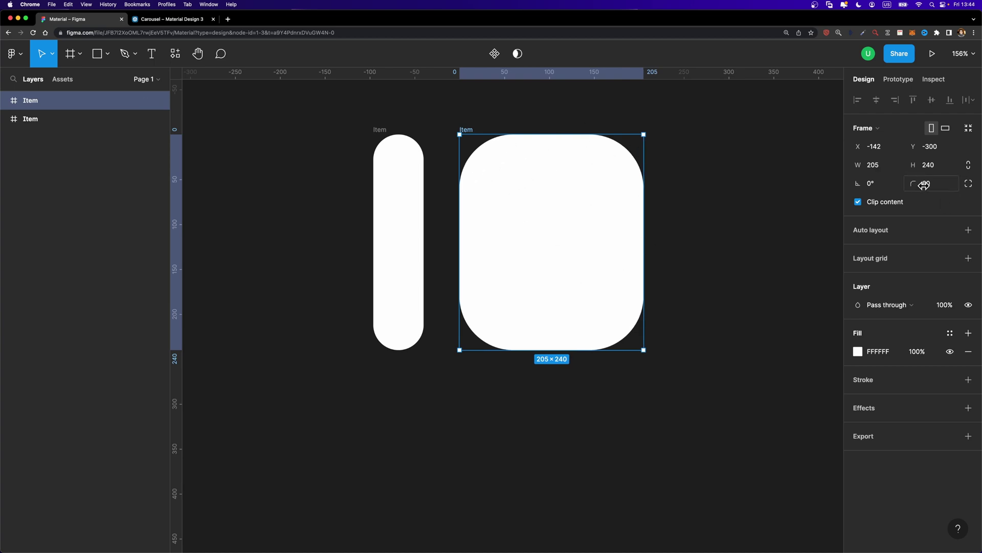
{"action": "left_click_drag", "start_coordinate": [924, 185], "coordinate": [689, 200]}
{"action": "left_click", "coordinate": [941, 182]}
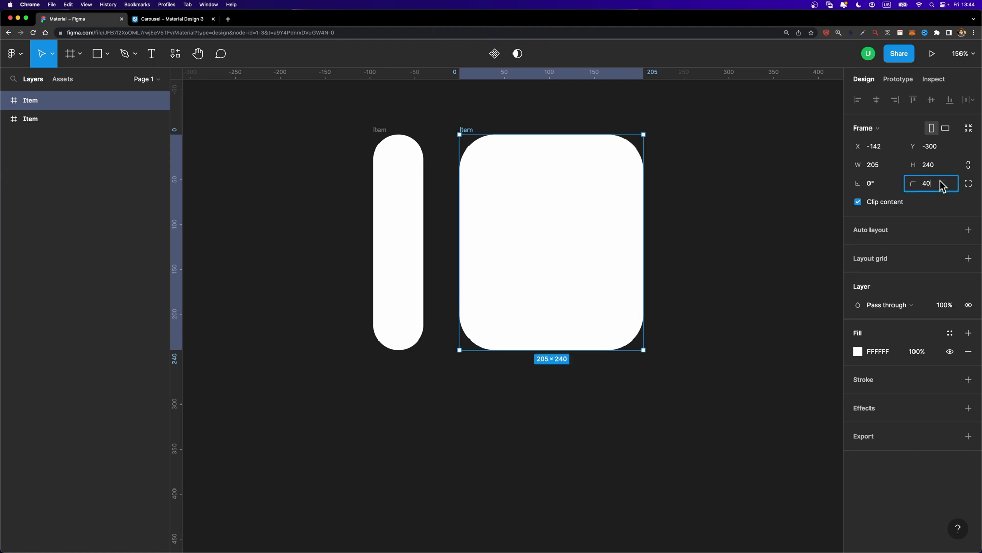
Step: Set the narrow item's corner radius to 40
{"action": "left_click", "coordinate": [408, 183]}
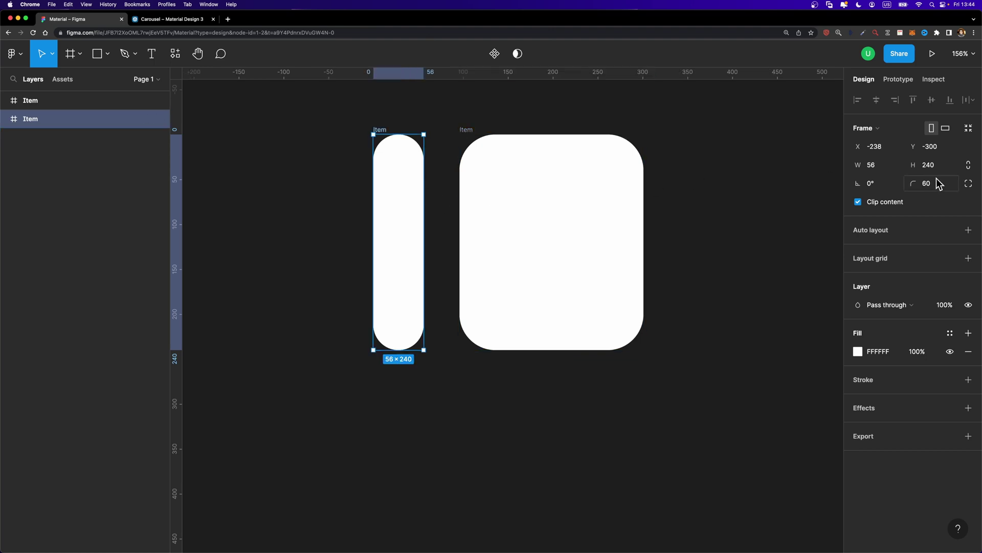
{"action": "left_click", "coordinate": [935, 187]}
{"action": "type", "text": "40"}
{"action": "key", "text": "Return"}
Step: Narrow the wider item to about 173 and duplicate it to create a third item
{"action": "scroll", "coordinate": [466, 160], "scroll_direction": "right", "scroll_amount": 2}
{"action": "left_click", "coordinate": [465, 160]}
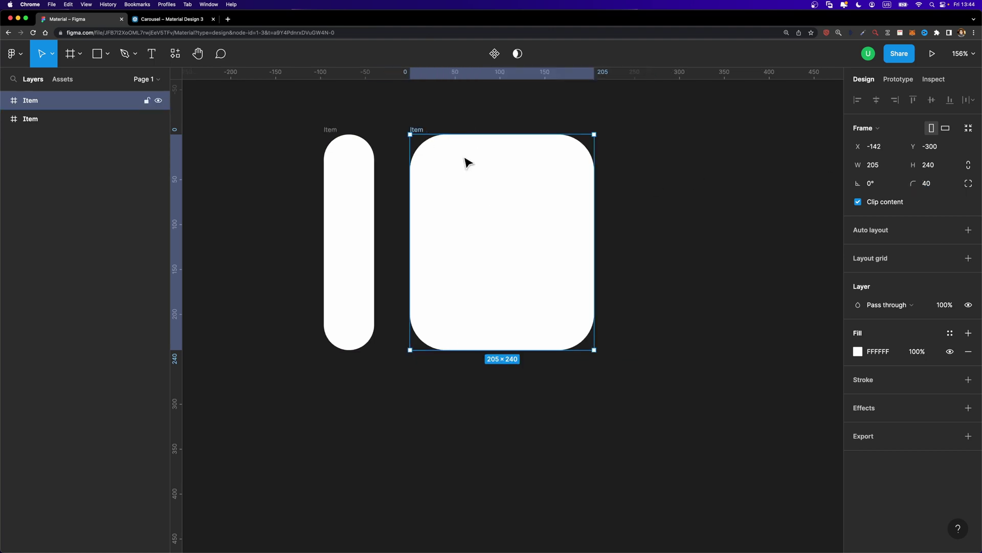
{"action": "left_click_drag", "start_coordinate": [586, 193], "coordinate": [566, 192]}
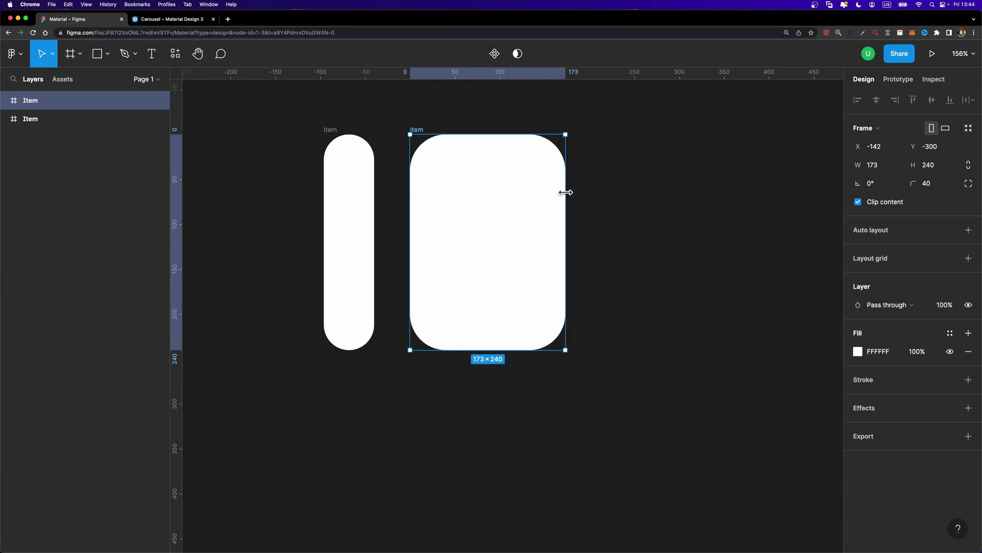
{"action": "key", "text": "super+d"}
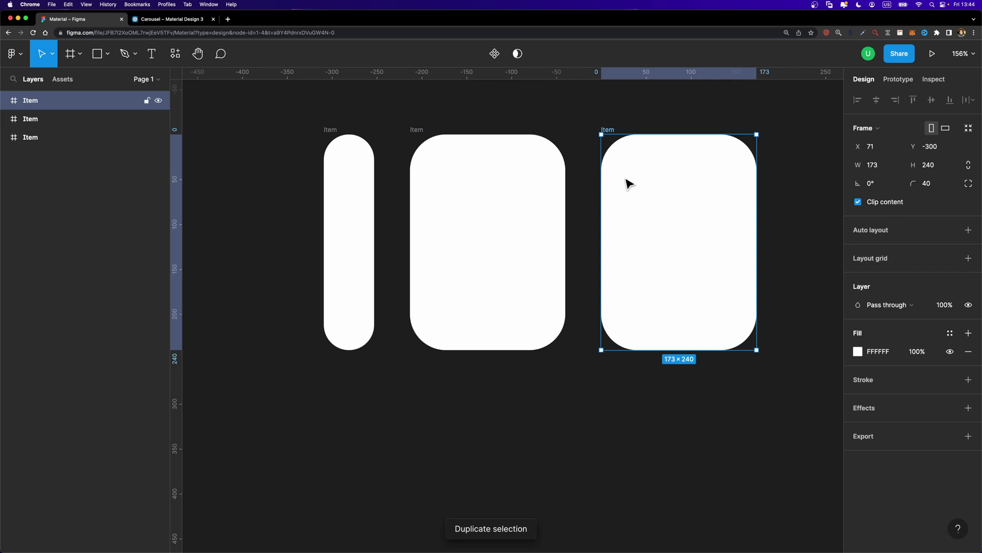
{"action": "scroll", "coordinate": [634, 184], "scroll_direction": "right", "scroll_amount": 1}
{"action": "scroll", "coordinate": [634, 184], "scroll_direction": "down", "scroll_amount": 5}
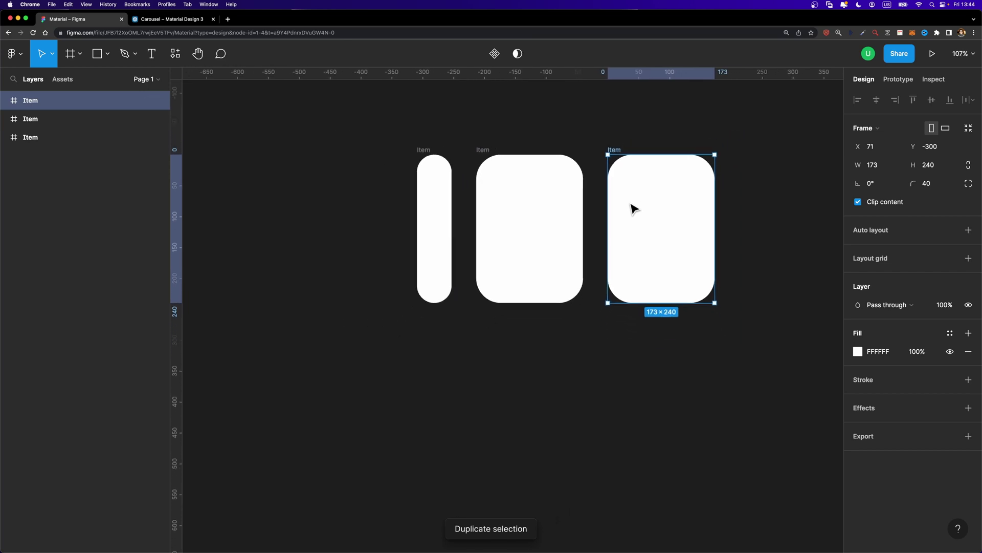
Step: Widen the third item to 270
{"action": "scroll", "coordinate": [633, 209], "scroll_direction": "right", "scroll_amount": 2}
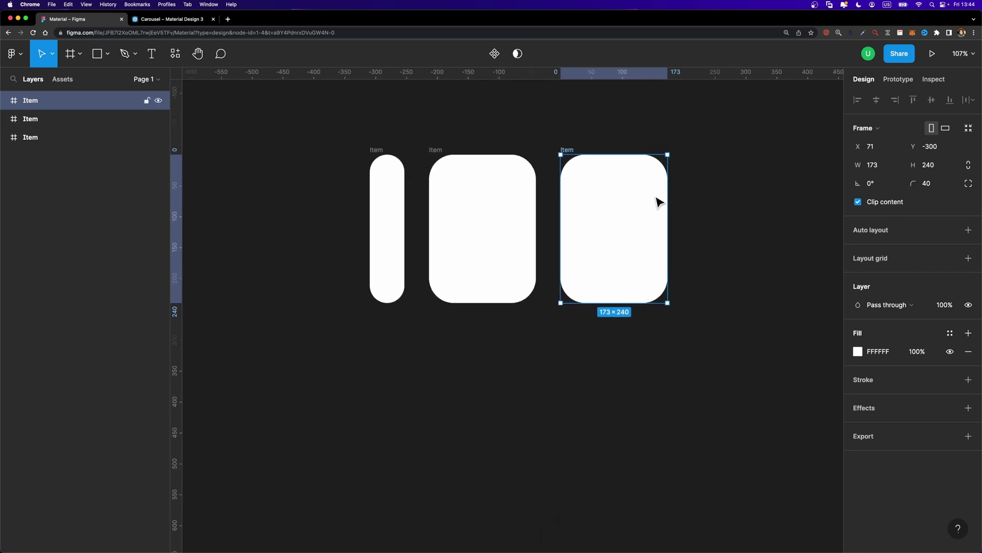
{"action": "left_click_drag", "start_coordinate": [668, 201], "coordinate": [716, 195]}
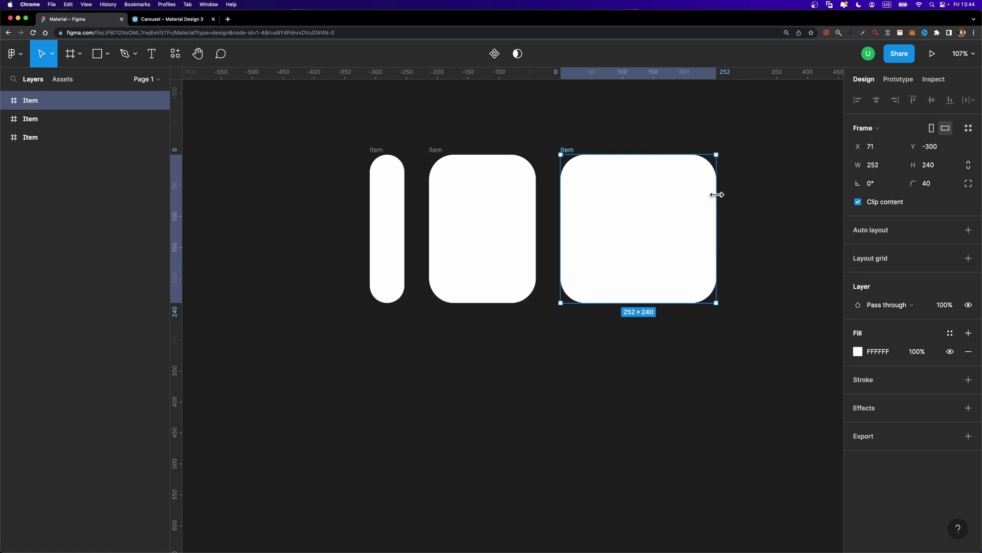
{"action": "left_click", "coordinate": [893, 164]}
{"action": "type", "text": "2"}
{"action": "key", "text": "Return"}
{"action": "left_click", "coordinate": [279, 140]}
{"action": "scroll", "coordinate": [278, 140], "scroll_direction": "right", "scroll_amount": 1}
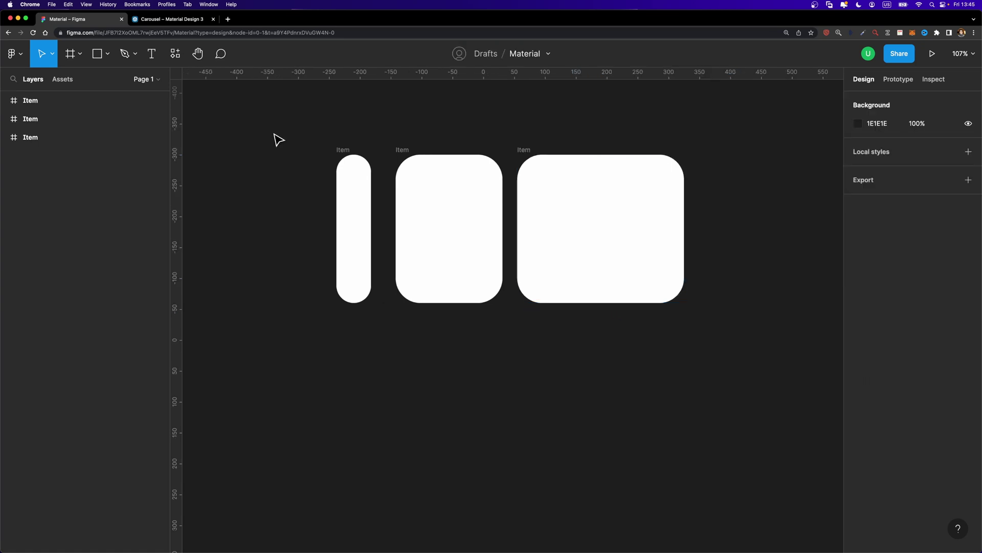
Step: Fill all three items with random photos using the Unsplash plugin
{"action": "left_click_drag", "start_coordinate": [274, 115], "coordinate": [754, 347]}
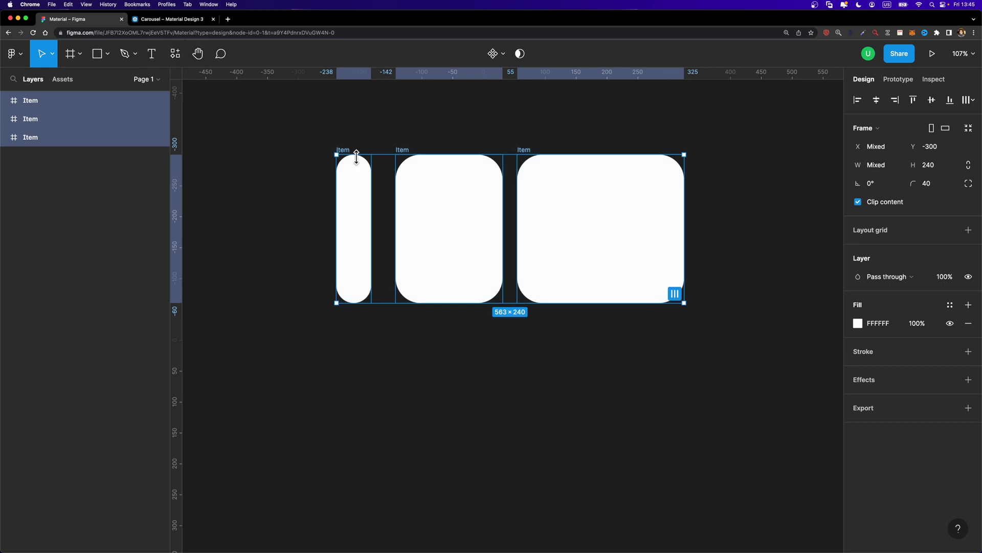
{"action": "left_click", "coordinate": [179, 53]}
{"action": "type", "text": "uns"}
{"action": "left_click", "coordinate": [215, 160]}
{"action": "left_click", "coordinate": [848, 201]}
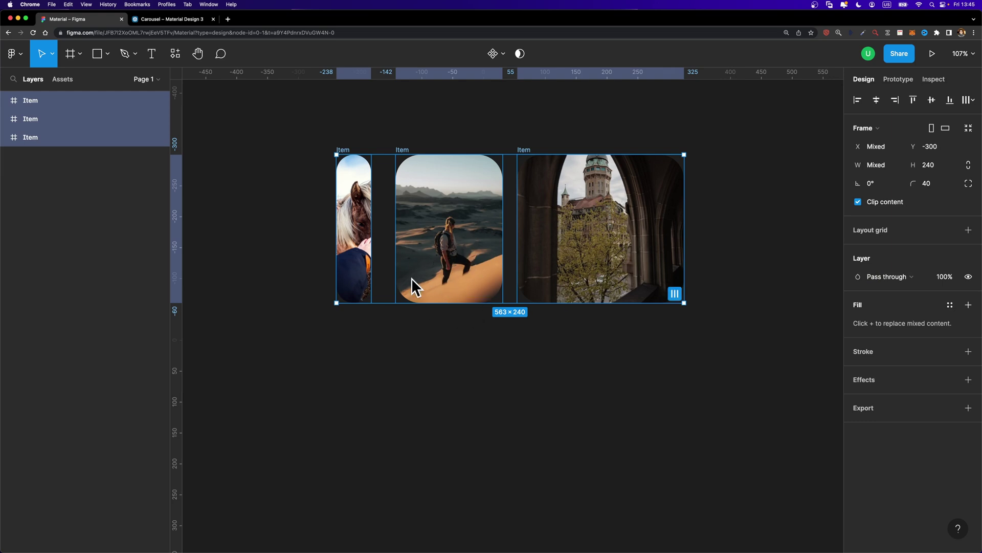
Step: Check the labels in the Material Design carousel example and add the text "Title" in the lower part of the widest item
{"action": "left_click", "coordinate": [156, 20]}
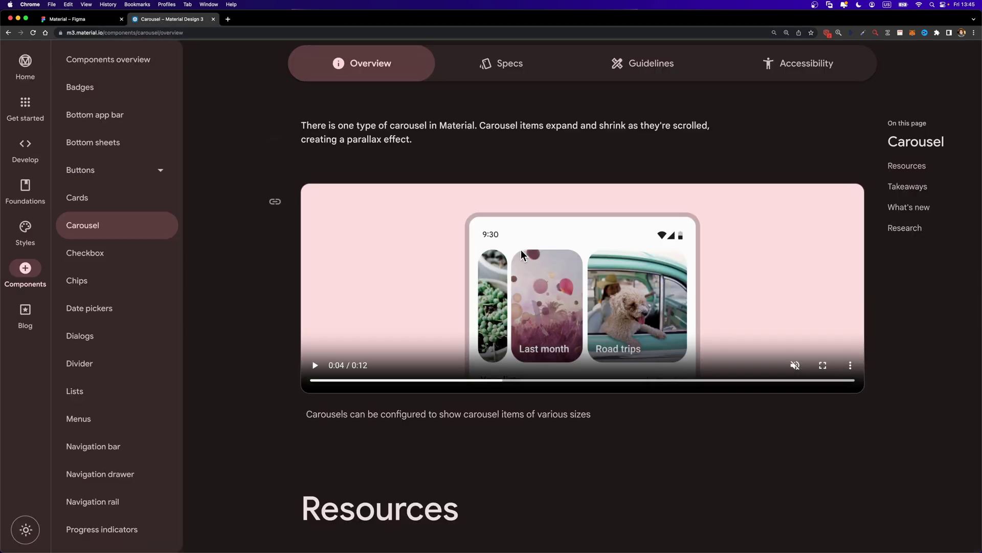
{"action": "left_click", "coordinate": [107, 20]}
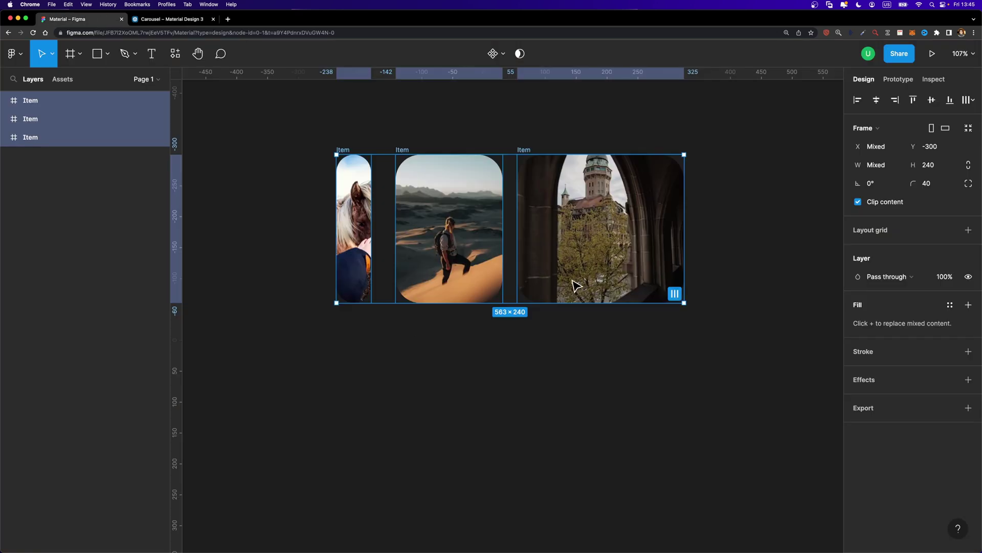
{"action": "key", "text": "t"}
{"action": "left_click", "coordinate": [556, 267]}
{"action": "type", "text": "T"}
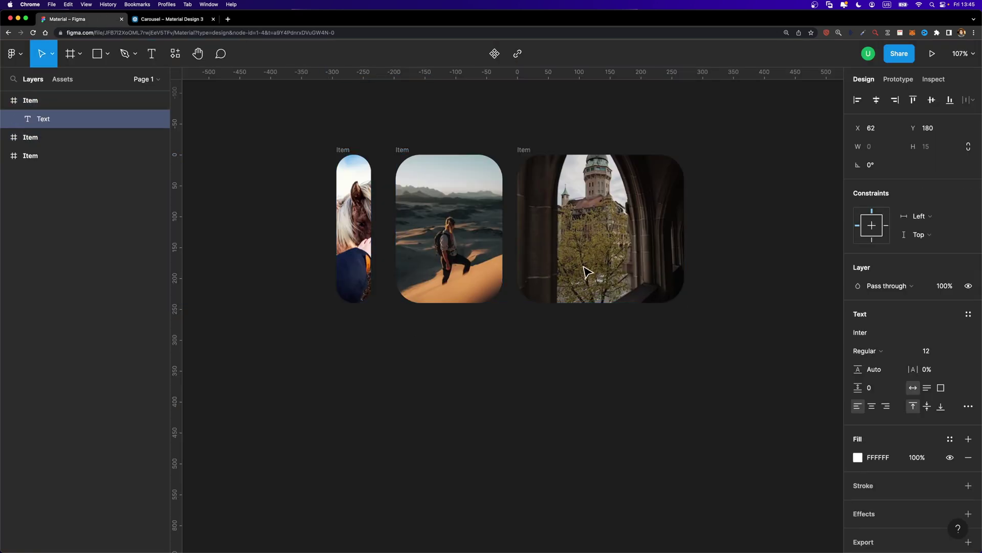
{"action": "type", "text": "itle"}
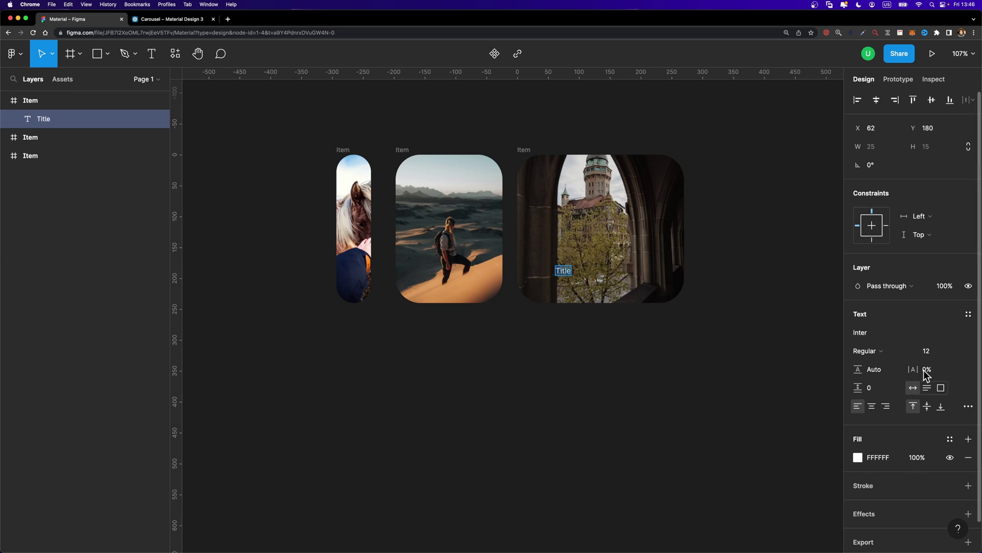
Step: Set the Title text's font size to 18 and its weight to Semi Bold
{"action": "left_click", "coordinate": [930, 352]}
{"action": "type", "text": "18"}
{"action": "key", "text": "Return"}
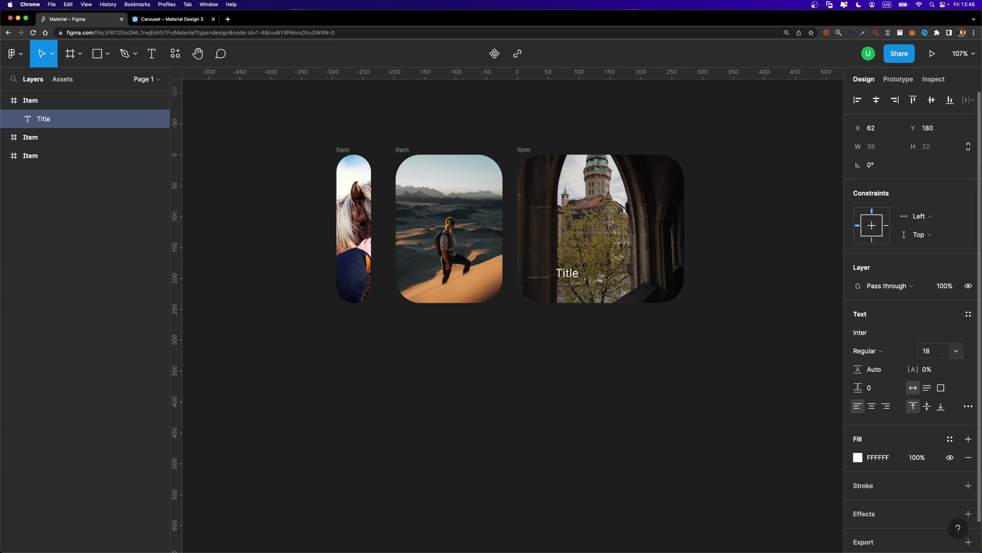
{"action": "left_click", "coordinate": [869, 351]}
{"action": "left_click", "coordinate": [881, 378]}
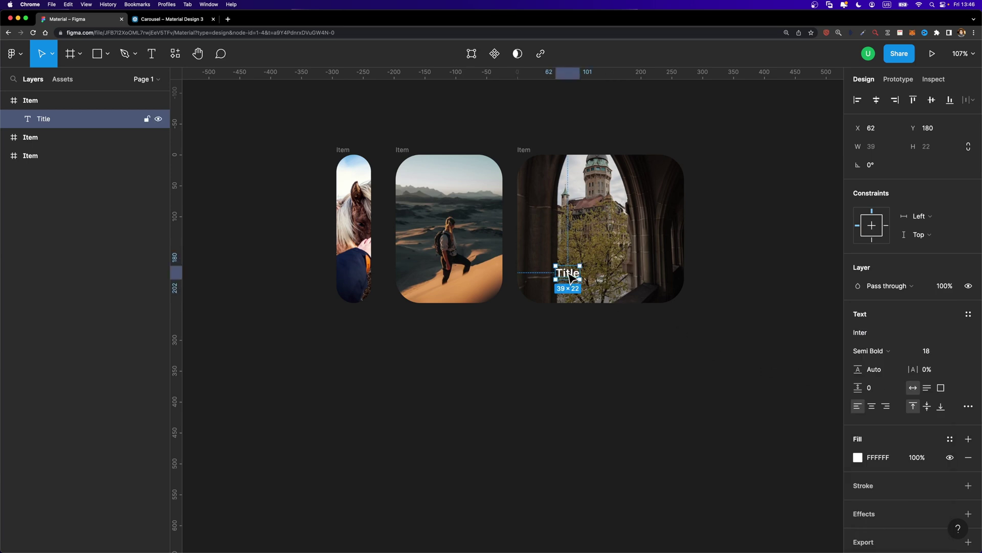
Step: Move the Title text to the lower-left corner of the widest item, at X 24 and Y 194
{"action": "left_click_drag", "start_coordinate": [571, 277], "coordinate": [550, 279]}
{"action": "scroll", "coordinate": [550, 279], "scroll_direction": "up", "scroll_amount": 3}
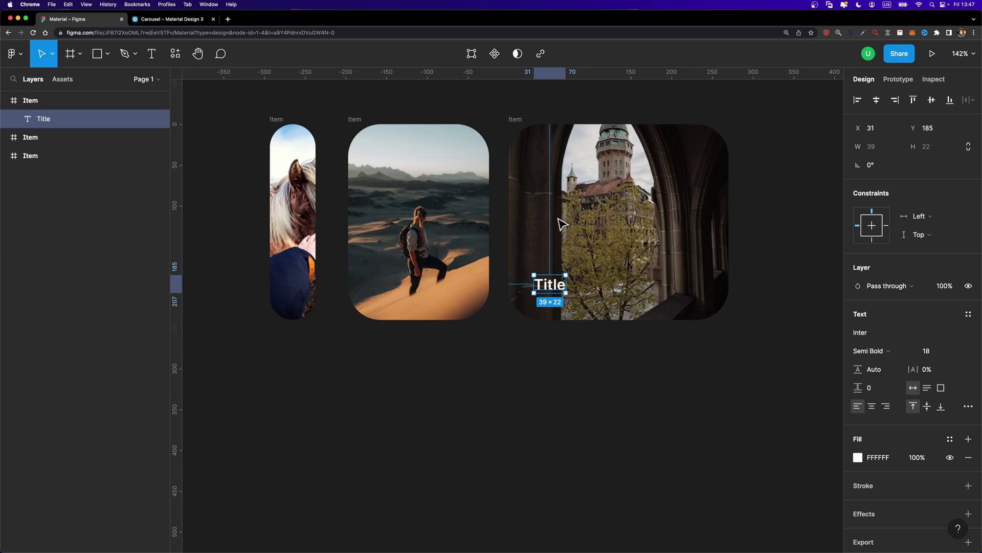
{"action": "scroll", "coordinate": [553, 256], "scroll_direction": "up", "scroll_amount": 3}
{"action": "key", "text": "Left"}
{"action": "key", "text": "Left"}
{"action": "key", "text": "Left"}
{"action": "key", "text": "Left"}
{"action": "key", "text": "Left"}
{"action": "key", "text": "Left"}
{"action": "key", "text": "Left"}
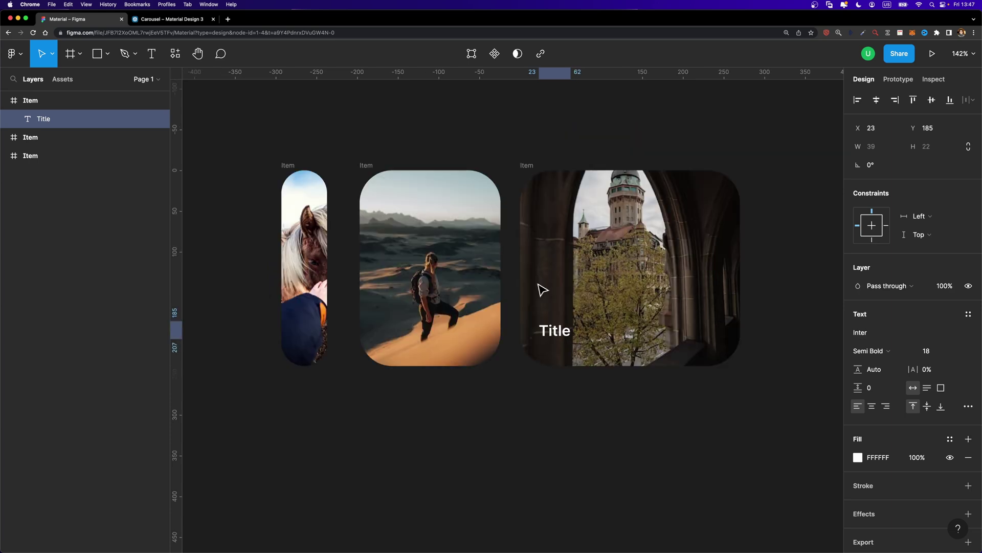
{"action": "key", "text": "Down"}
{"action": "key", "text": "Down"}
{"action": "key", "text": "Down"}
{"action": "key", "text": "Down"}
{"action": "key", "text": "Down"}
{"action": "key", "text": "Down"}
{"action": "key", "text": "Down"}
{"action": "key", "text": "Down"}
{"action": "key", "text": "Down"}
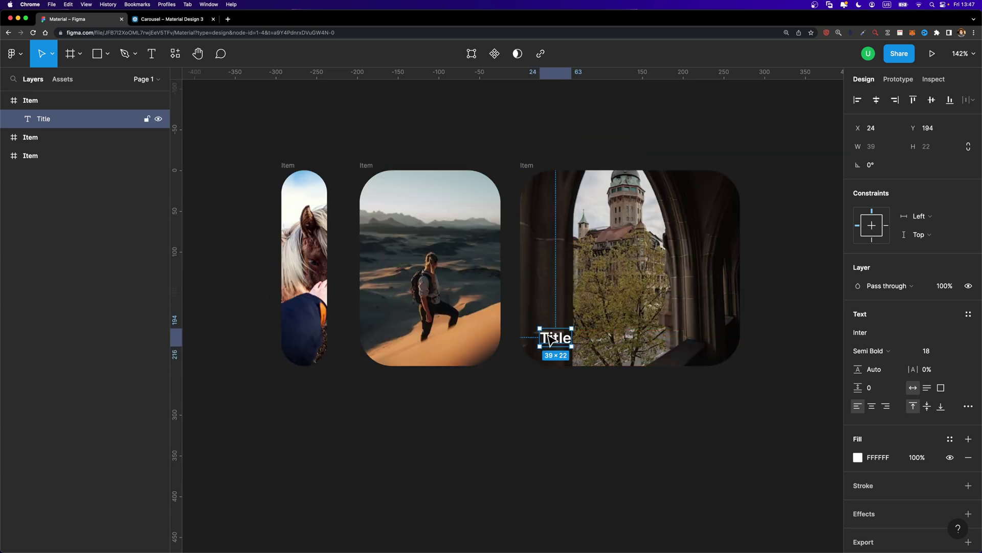
Step: Paste a copy of the Title text into both the narrow and the medium item
{"action": "left_click", "coordinate": [386, 307]}
{"action": "left_click", "coordinate": [325, 305], "text": "shift"}
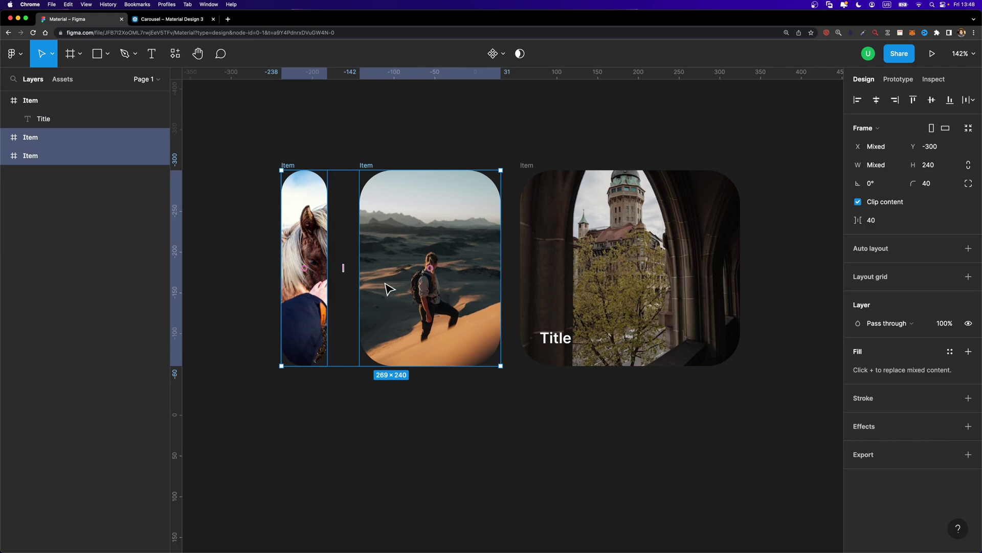
{"action": "key", "text": "cmd+v"}
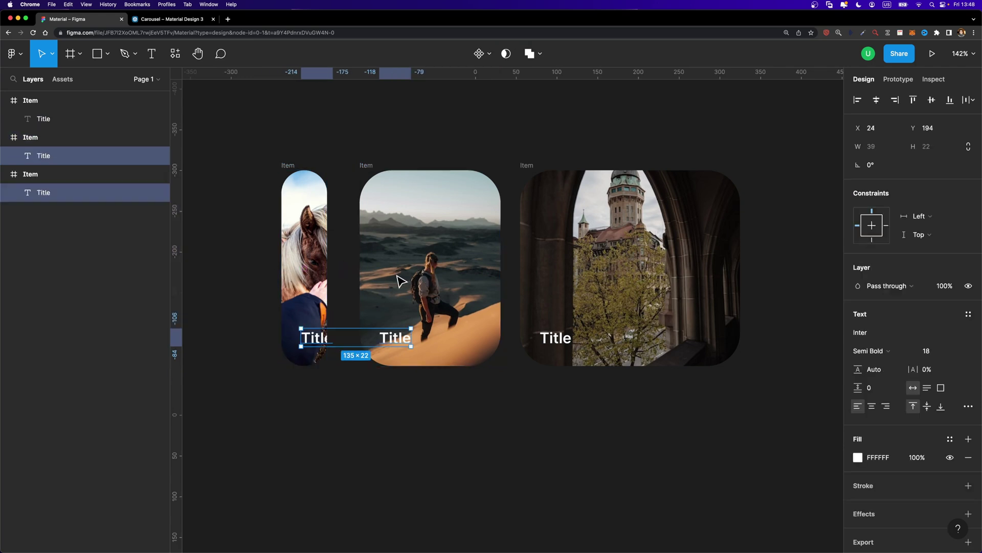
Step: Wrap the three photo items in one horizontal auto layout frame and rename that frame Carousel
{"action": "left_click", "coordinate": [255, 146]}
{"action": "left_click_drag", "start_coordinate": [240, 137], "coordinate": [803, 409]}
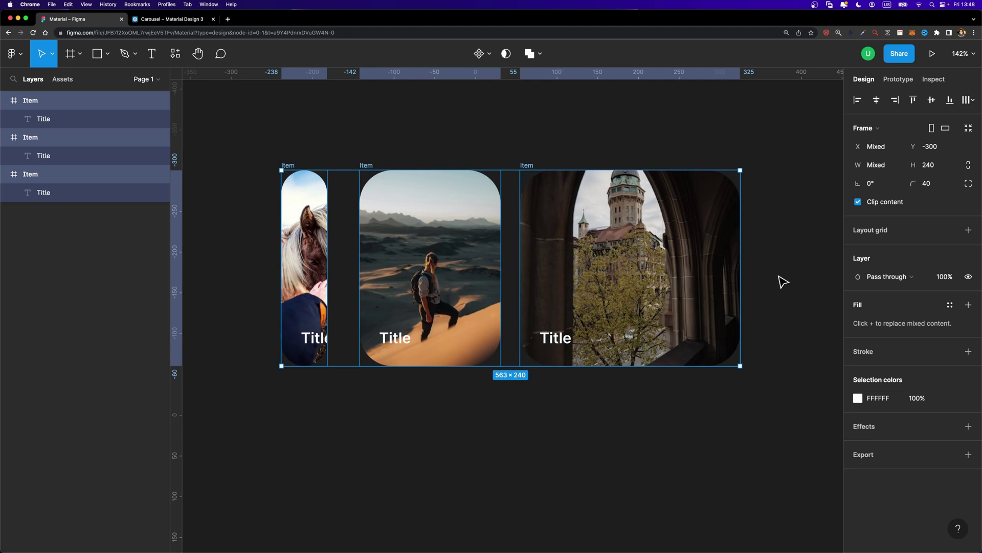
{"action": "key", "text": "shift+a"}
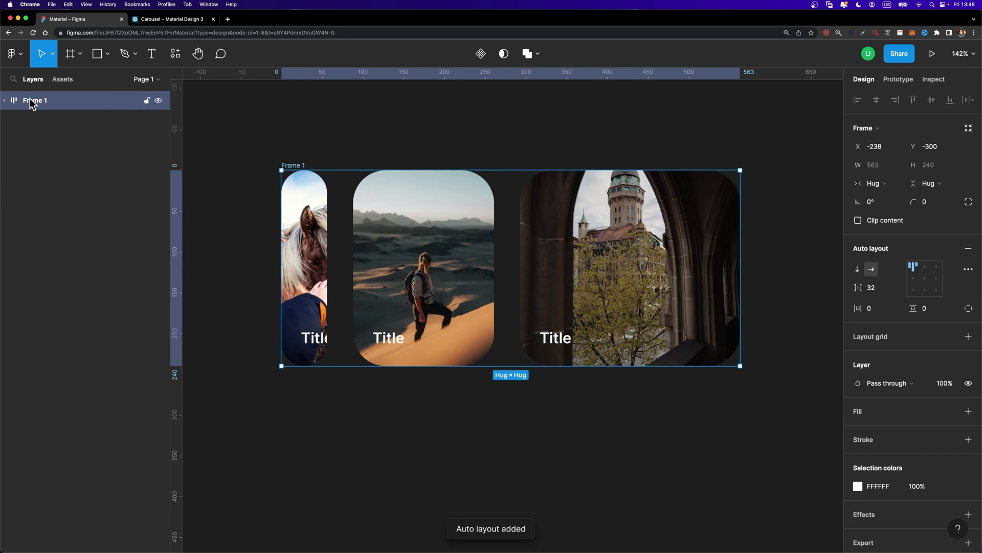
{"action": "double_click", "coordinate": [31, 100]}
{"action": "type", "text": "Carouse"}
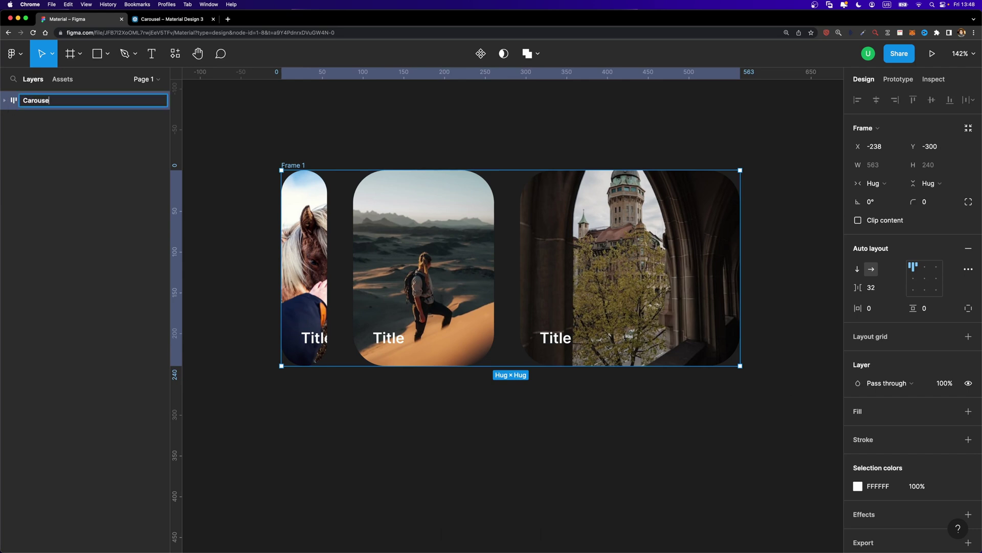
{"action": "type", "text": "l"}
{"action": "key", "text": "Return"}
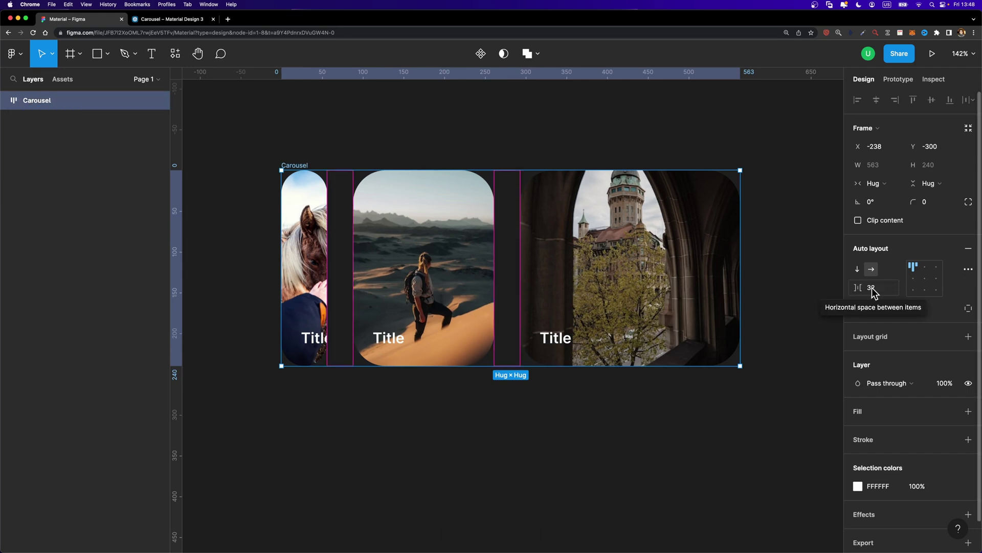
Step: Set the Carousel frame's horizontal space between items to 16
{"action": "left_click", "coordinate": [872, 290]}
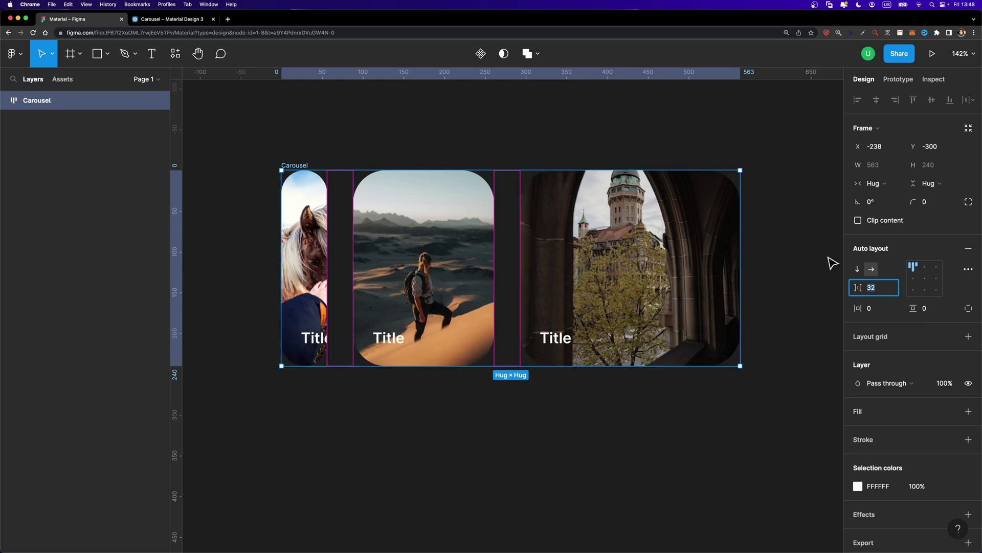
{"action": "type", "text": "16"}
{"action": "key", "text": "Return"}
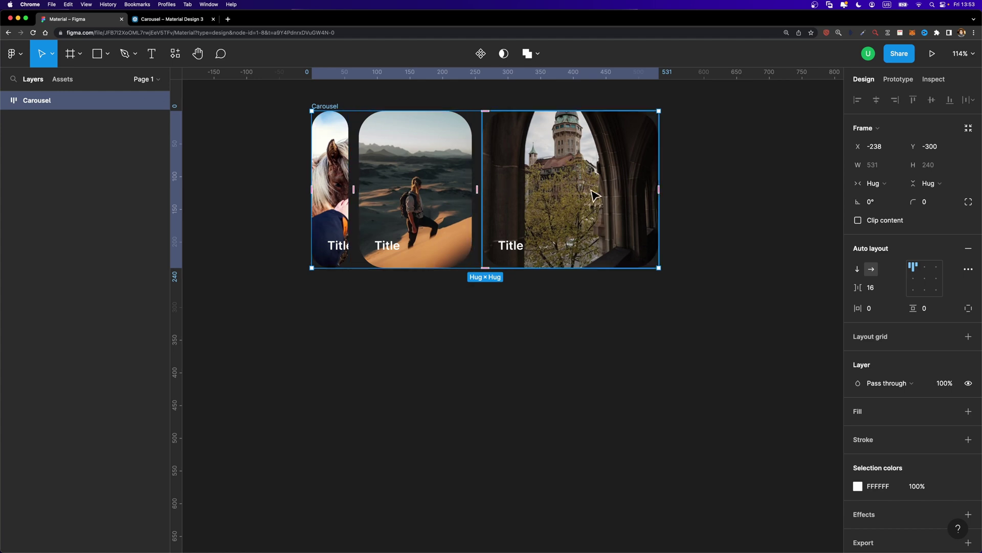
{"action": "scroll", "coordinate": [454, 201], "scroll_direction": "up", "scroll_amount": 5}
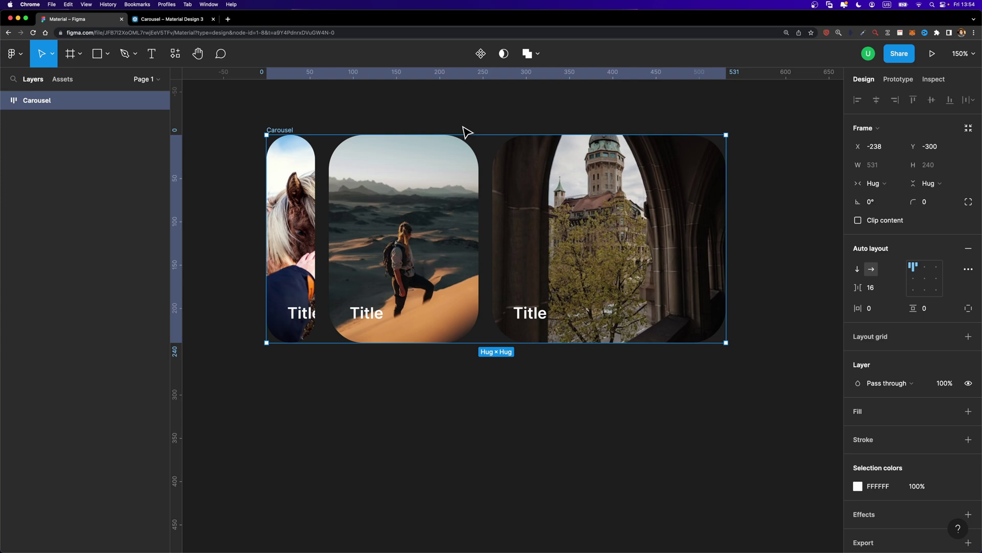
Step: Review the Material Design carousel example and set the width of all three Carousel items to Fill container
{"action": "left_click", "coordinate": [171, 19]}
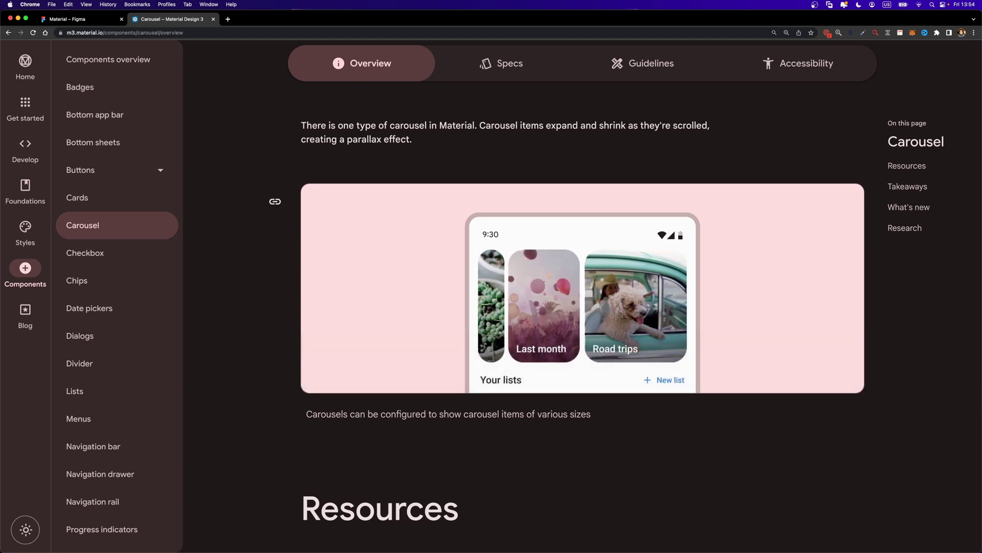
{"action": "key", "text": "ctrl+shift+Tab"}
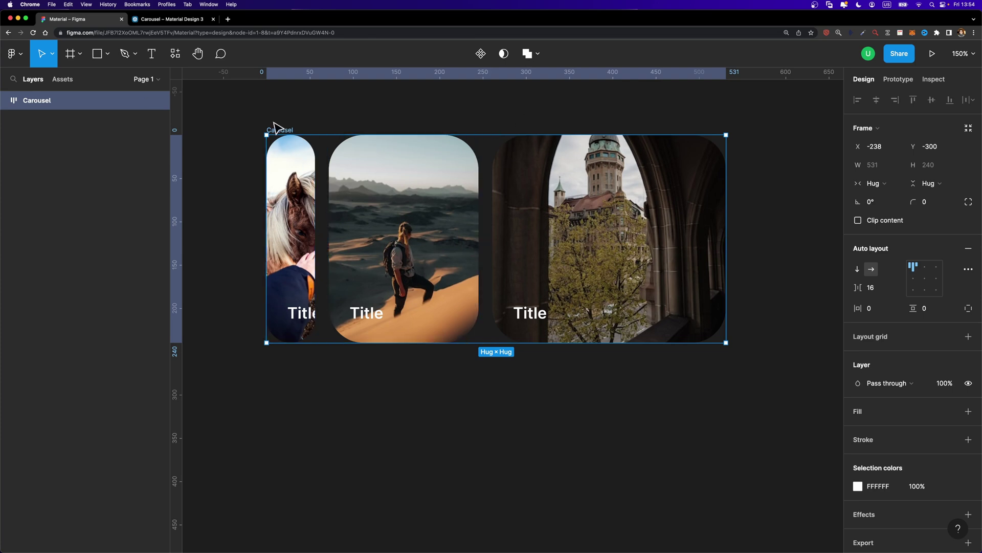
{"action": "double_click", "coordinate": [284, 189]}
{"action": "left_click", "coordinate": [377, 189]}
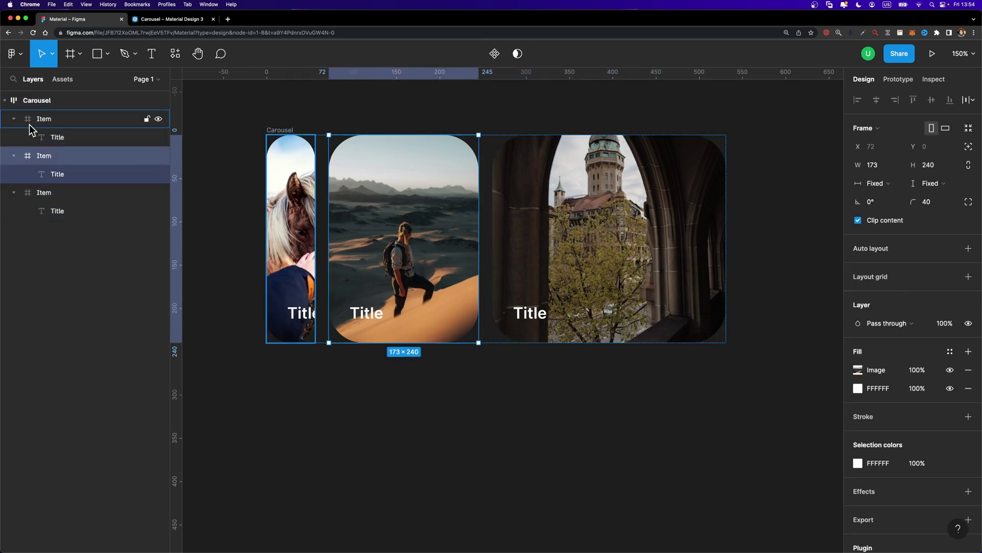
{"action": "left_click", "coordinate": [43, 102]}
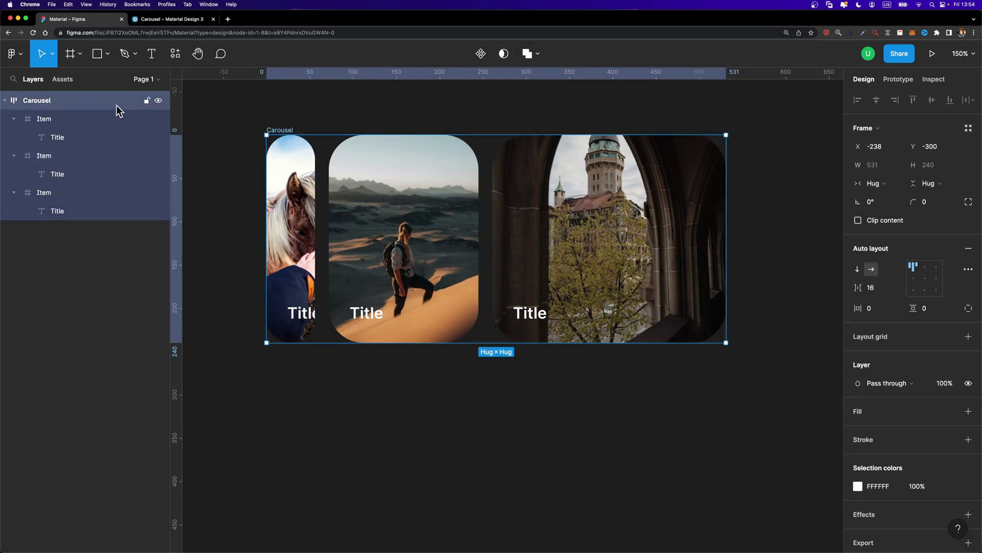
{"action": "key", "text": "Return"}
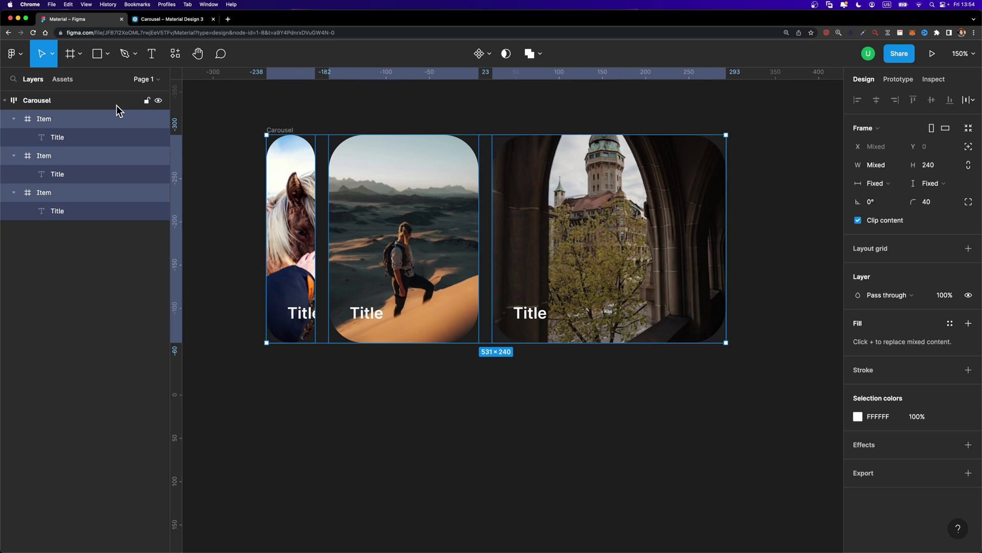
{"action": "left_click", "coordinate": [878, 185]}
{"action": "left_click", "coordinate": [878, 196]}
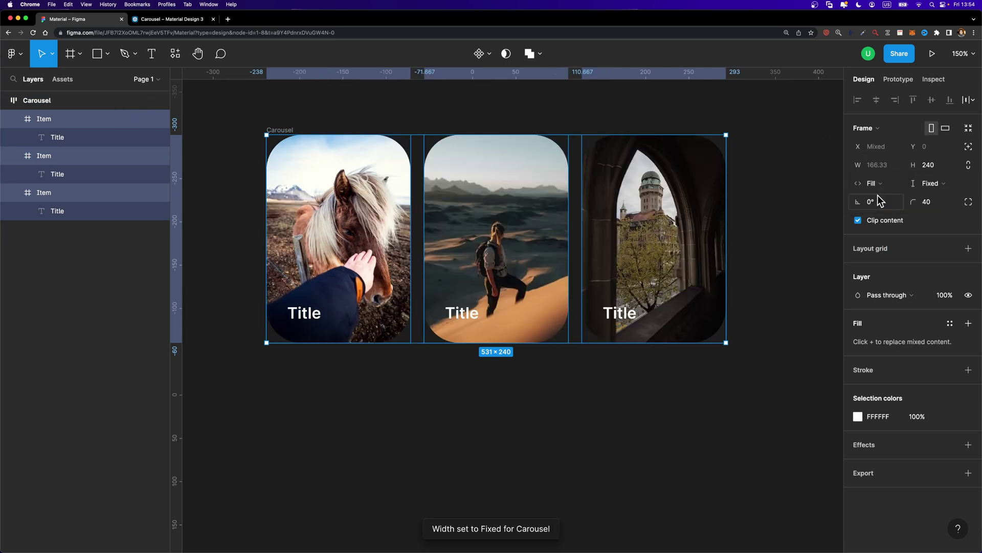
{"action": "left_click", "coordinate": [474, 219]}
{"action": "left_click", "coordinate": [389, 231]}
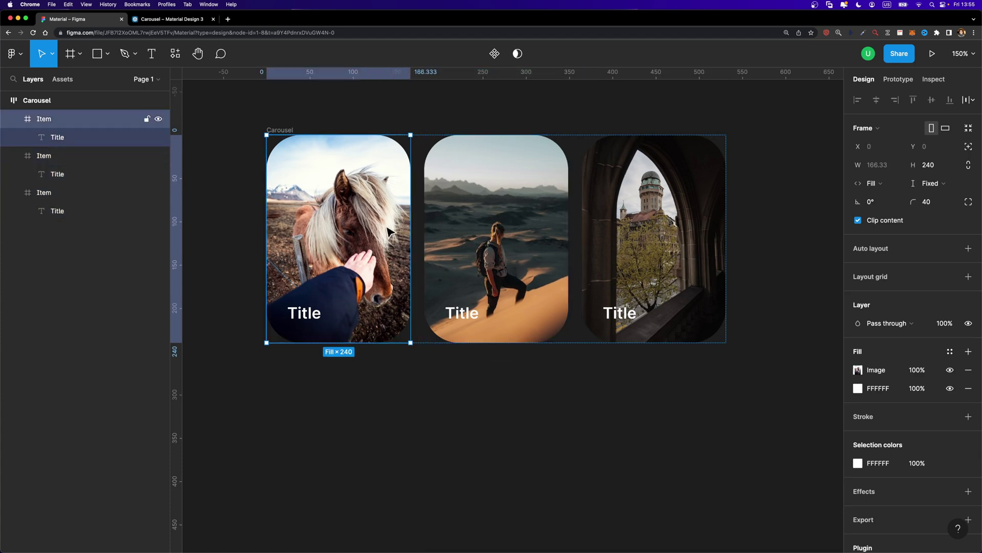
{"action": "left_click", "coordinate": [456, 226]}
{"action": "left_click", "coordinate": [328, 231]}
{"action": "left_click", "coordinate": [633, 225]}
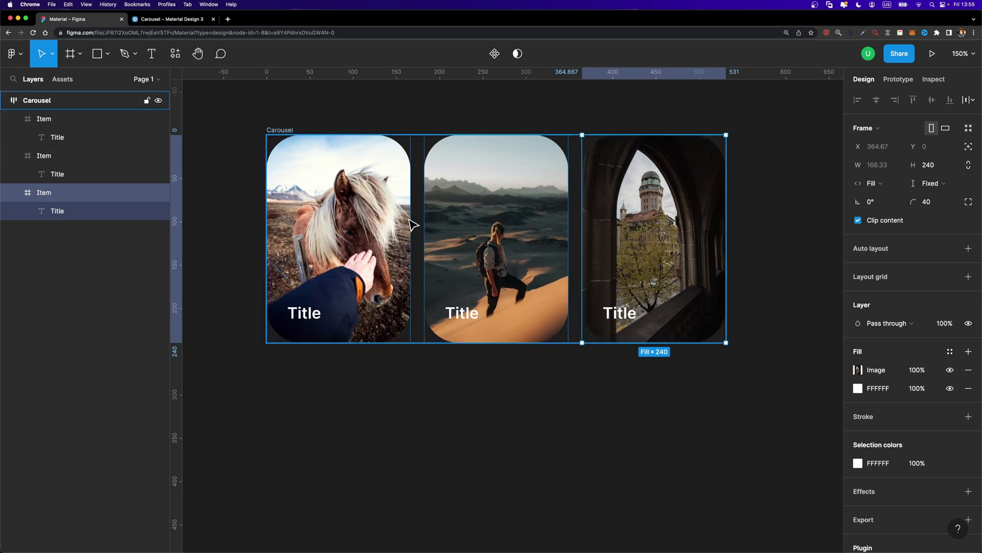
Step: Switch the horse item to a fixed width and set that width to 56
{"action": "left_click", "coordinate": [364, 225]}
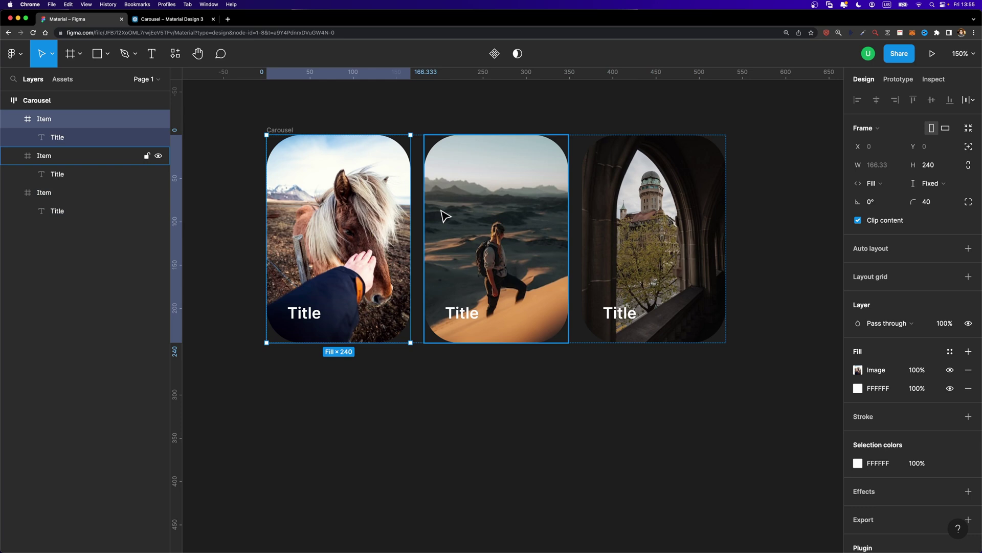
{"action": "left_click", "coordinate": [878, 188]}
{"action": "left_click", "coordinate": [893, 169]}
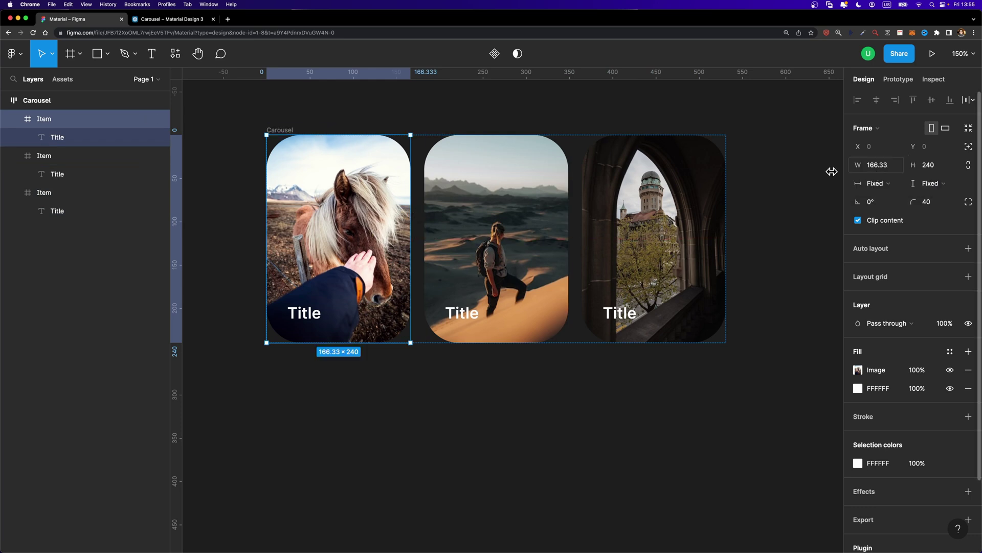
{"action": "left_click_drag", "start_coordinate": [410, 219], "coordinate": [363, 218]}
{"action": "left_click", "coordinate": [878, 167]}
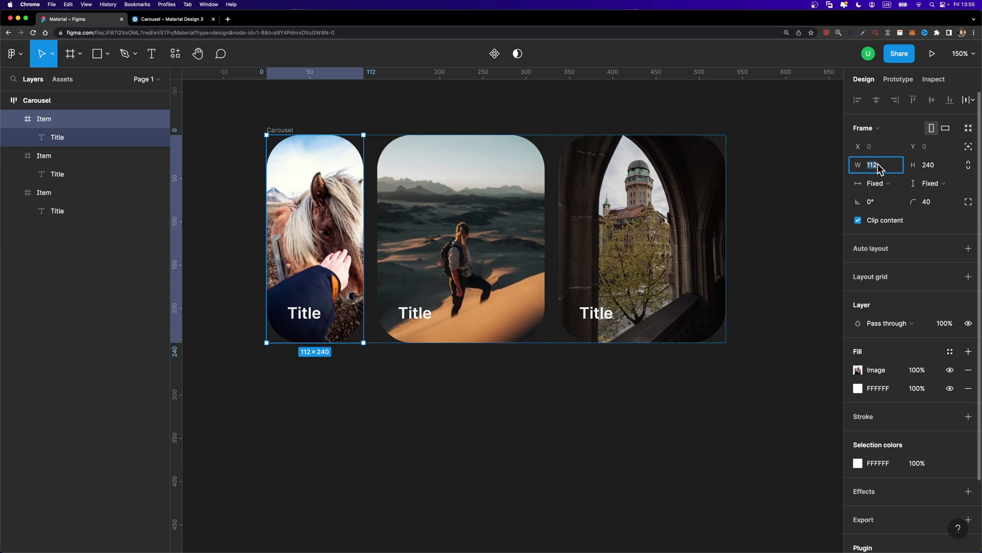
{"action": "type", "text": "56"}
Step: Narrow the desert item in the middle of the Carousel to a width of 168
{"action": "left_click", "coordinate": [502, 188]}
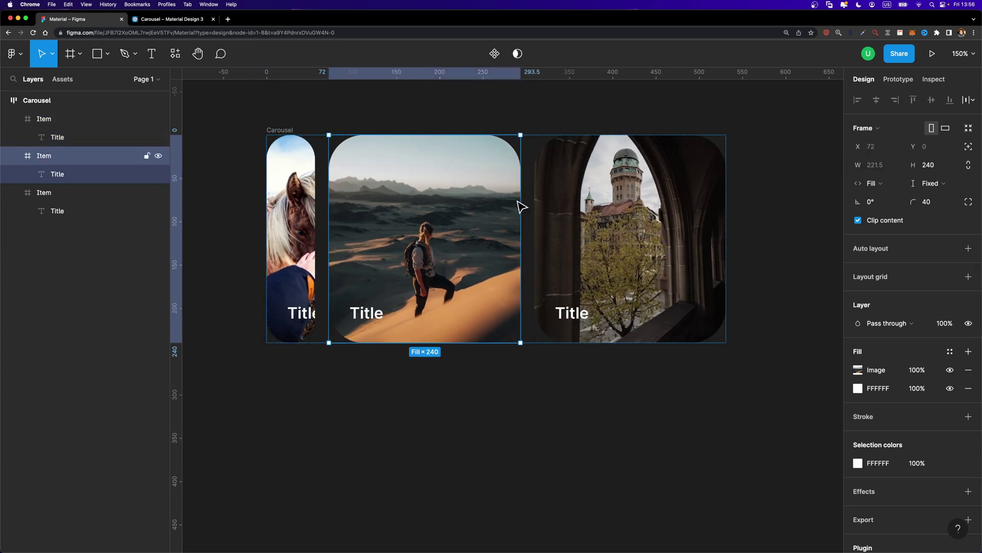
{"action": "left_click_drag", "start_coordinate": [520, 201], "coordinate": [475, 203]}
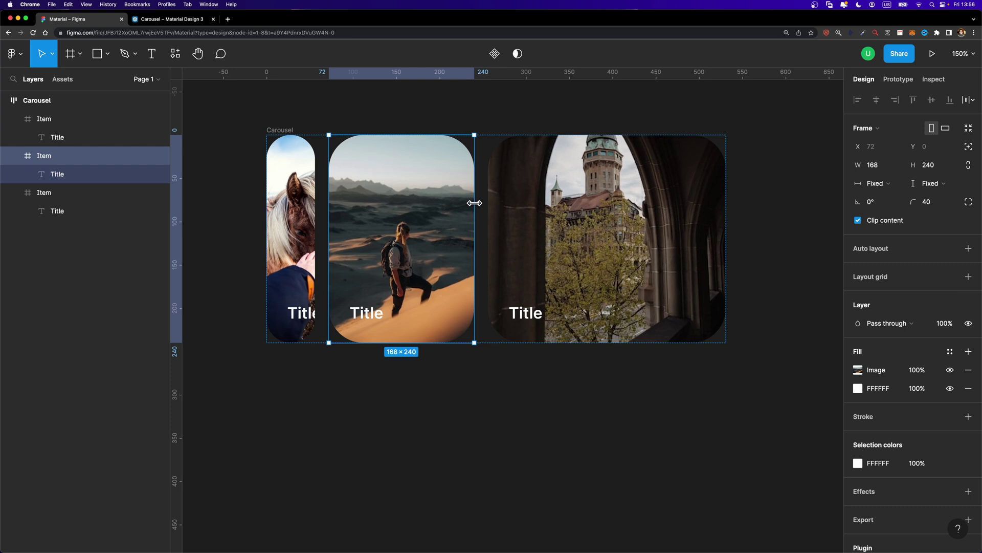
{"action": "left_click", "coordinate": [535, 182]}
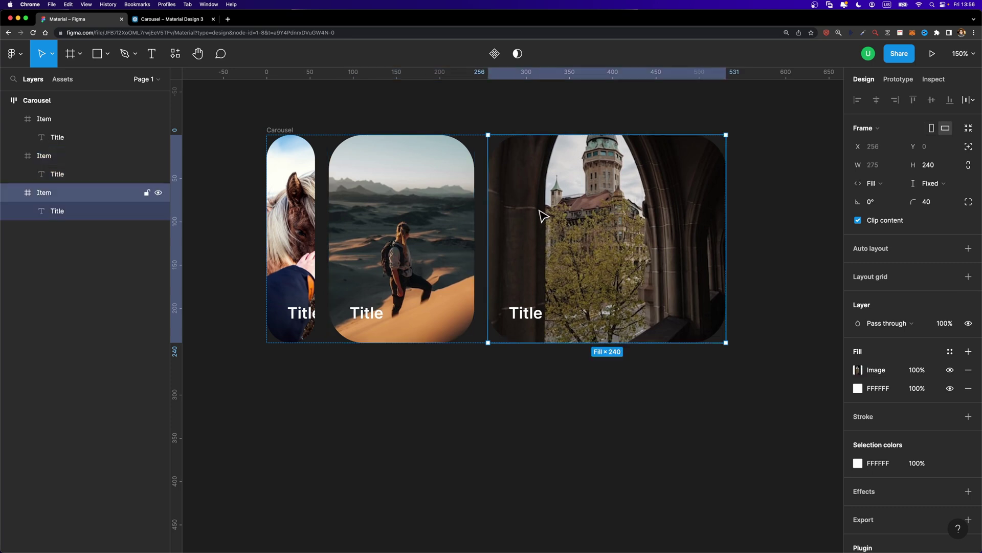
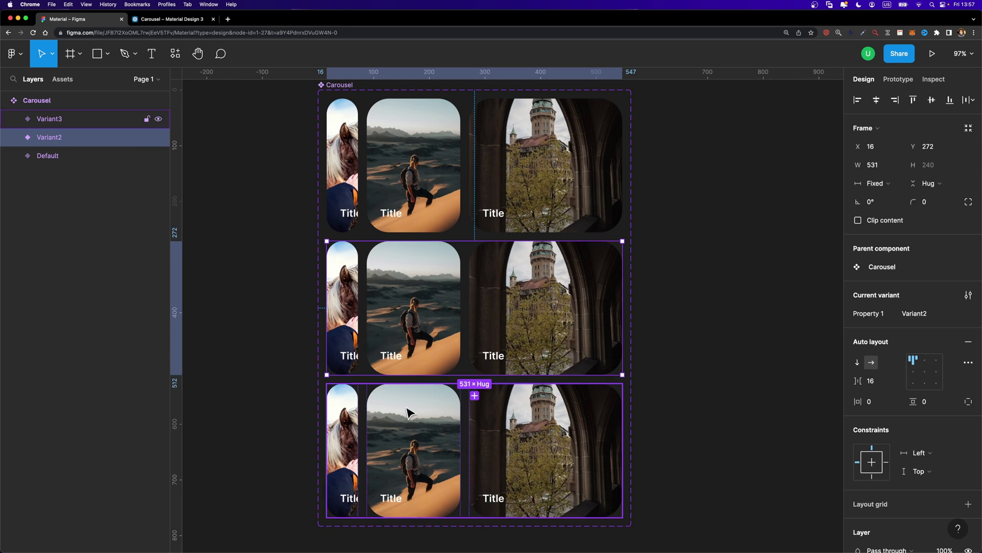
Step: Set the width of all three items in Variant2 of the Carousel component to Fill container
{"action": "scroll", "coordinate": [402, 314], "scroll_direction": "up", "scroll_amount": 3}
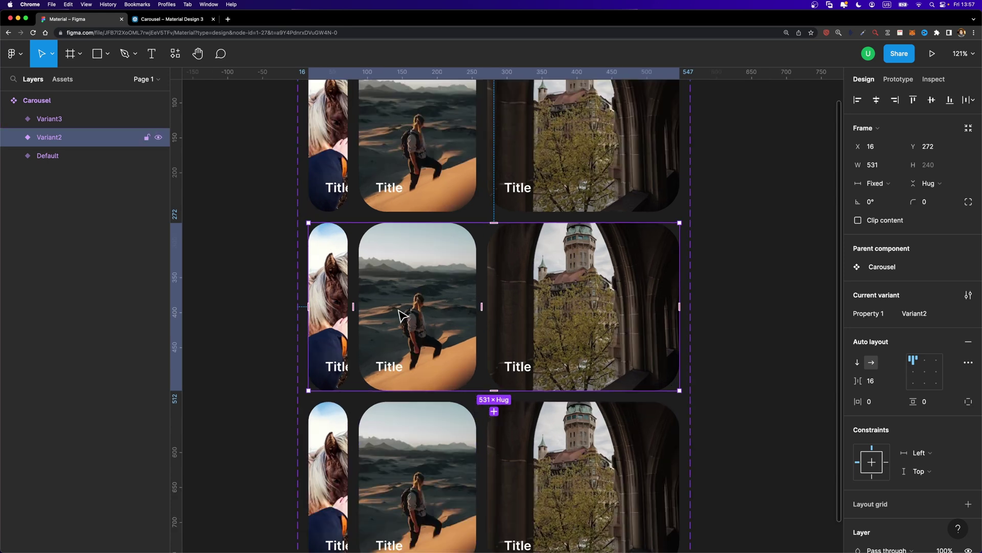
{"action": "left_click", "coordinate": [330, 287]}
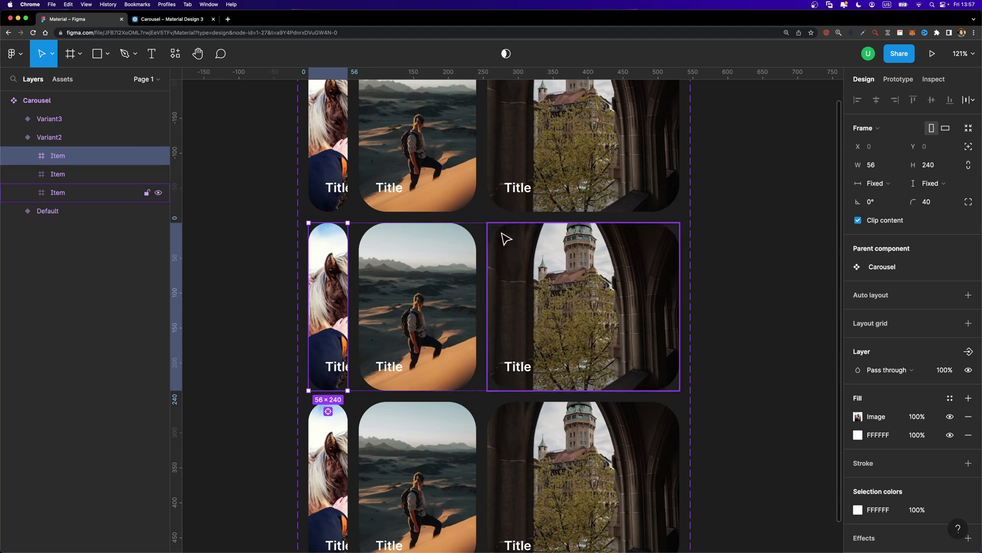
{"action": "left_click", "coordinate": [435, 262]}
{"action": "left_click", "coordinate": [570, 266]}
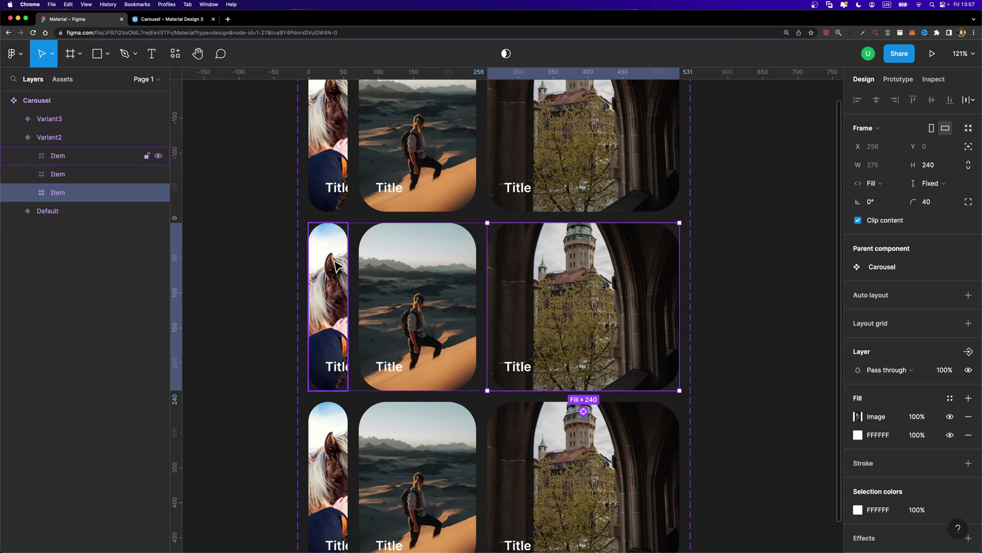
{"action": "left_click", "coordinate": [328, 286]}
{"action": "left_click", "coordinate": [424, 277], "text": "shift"}
{"action": "left_click", "coordinate": [538, 280], "text": "shift"}
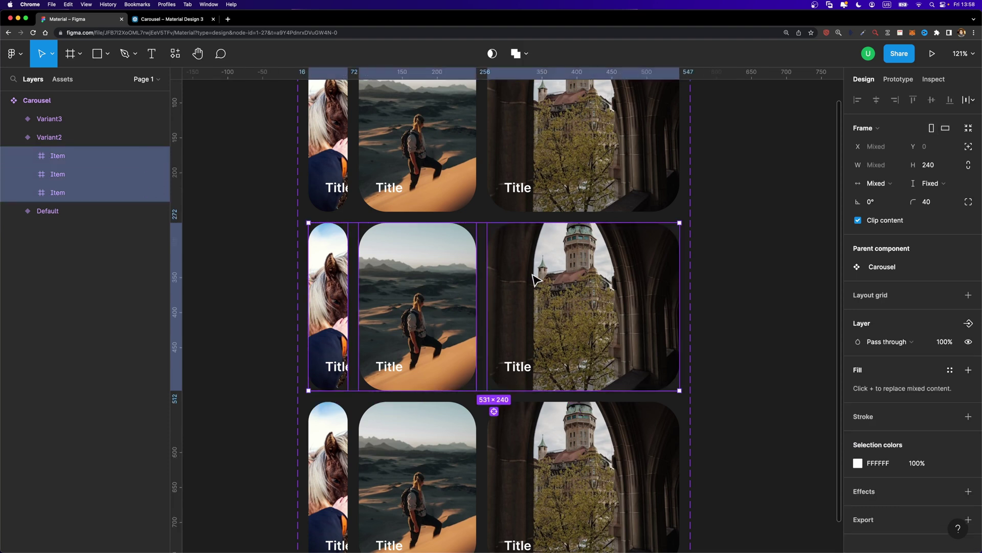
{"action": "left_click", "coordinate": [878, 184]}
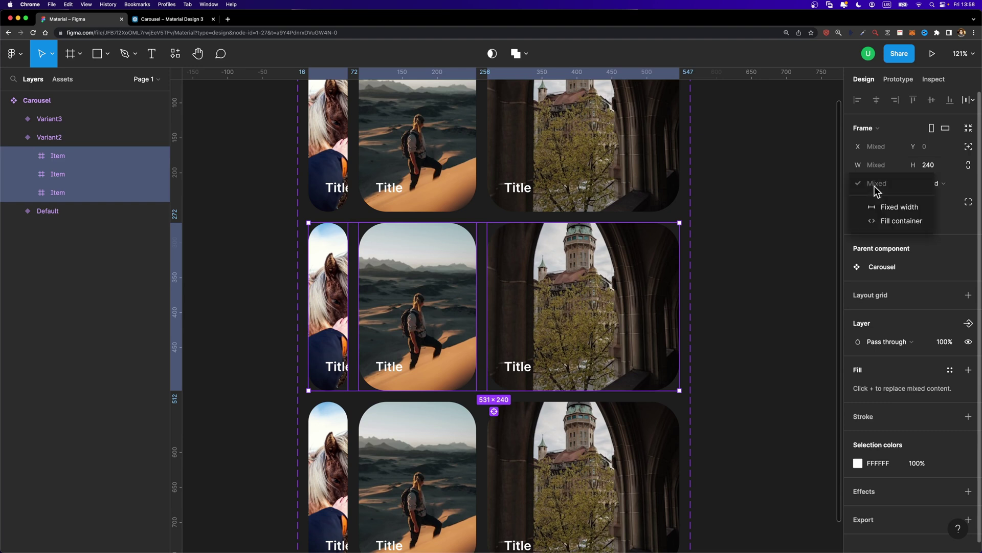
{"action": "left_click", "coordinate": [885, 226]}
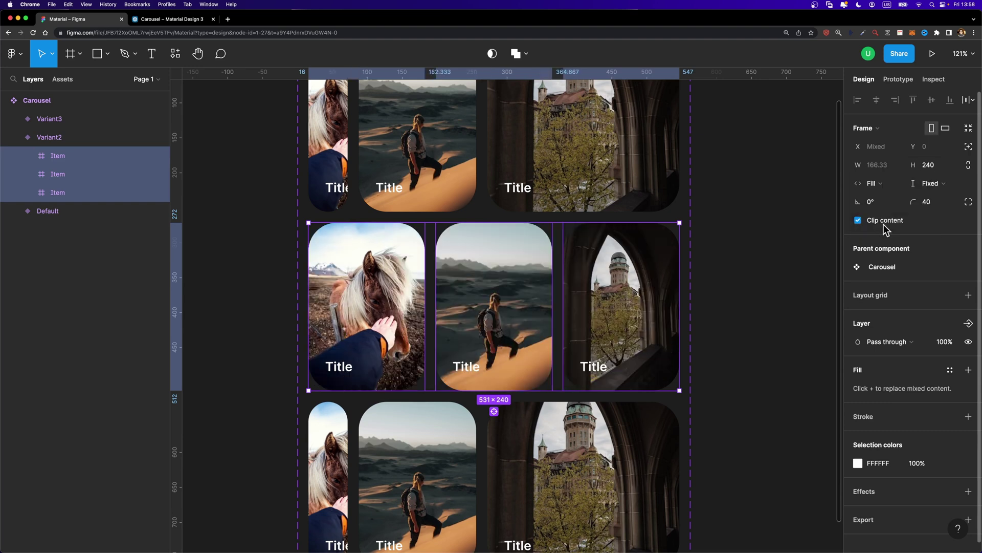
Step: Set the tower item in Variant2 to a fixed width of 56
{"action": "left_click", "coordinate": [592, 290]}
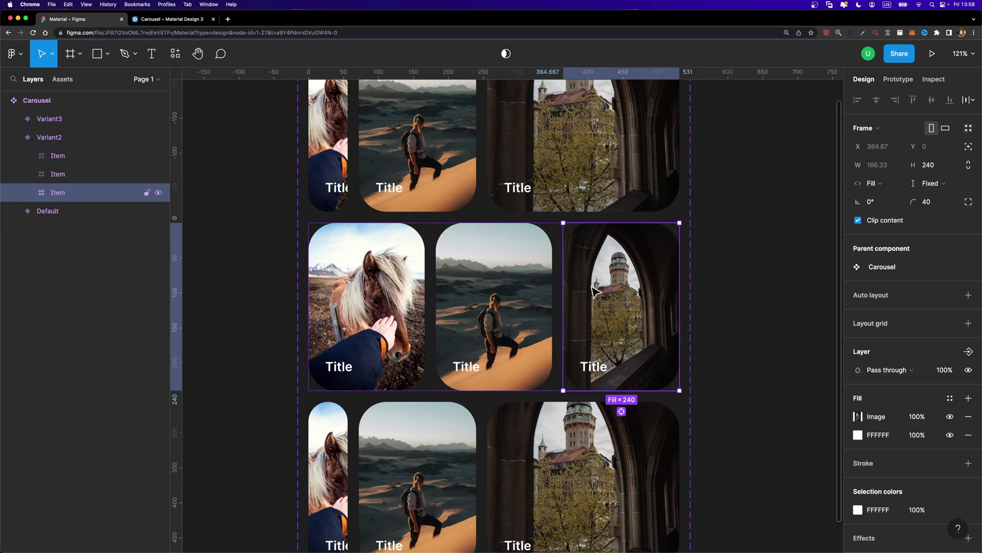
{"action": "scroll", "coordinate": [592, 290], "scroll_direction": "up", "scroll_amount": 3}
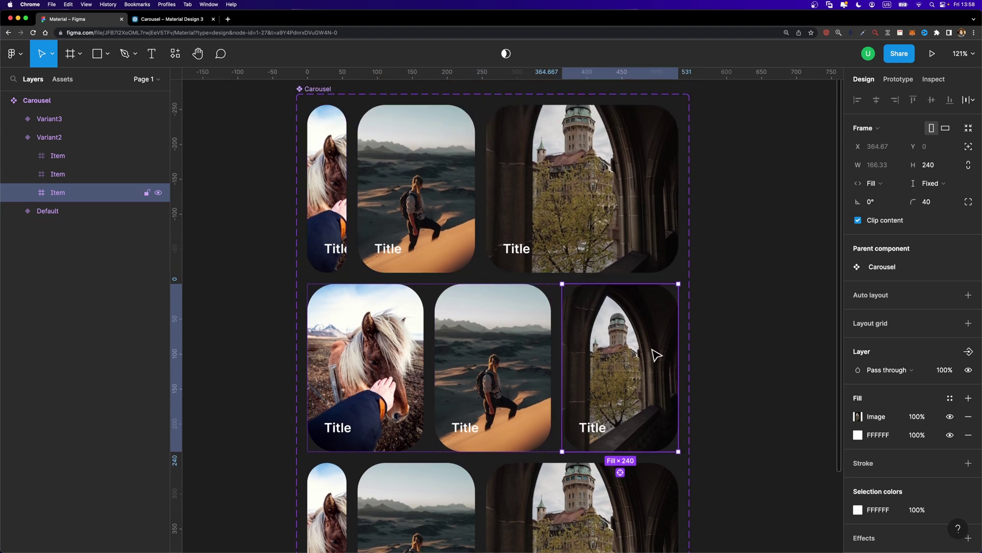
{"action": "left_click_drag", "start_coordinate": [562, 357], "coordinate": [587, 357]}
{"action": "left_click", "coordinate": [881, 168]}
{"action": "type", "text": "56"}
{"action": "key", "text": "Return"}
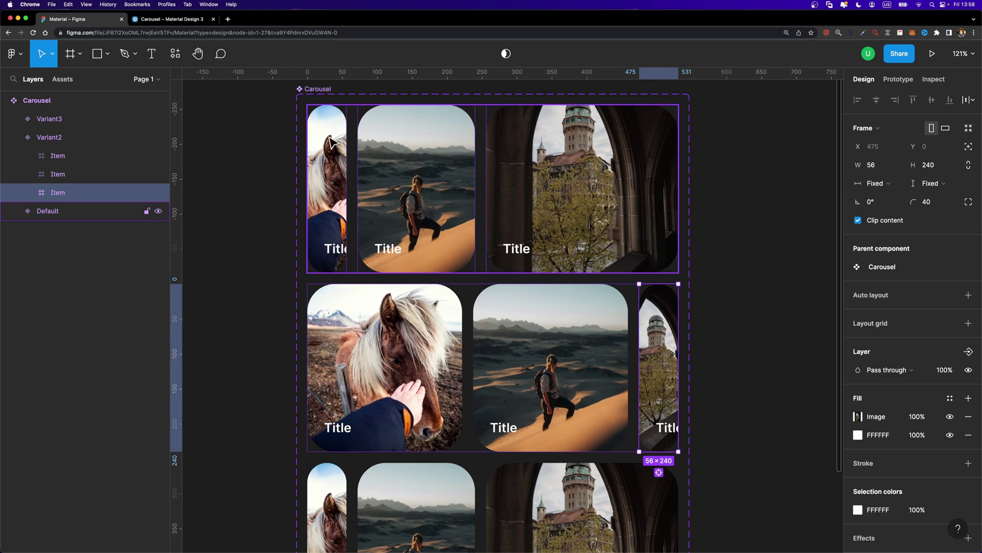
Step: Check the desert item's width in the Default variant and set the desert item in Variant2 to 168 wide
{"action": "double_click", "coordinate": [439, 180]}
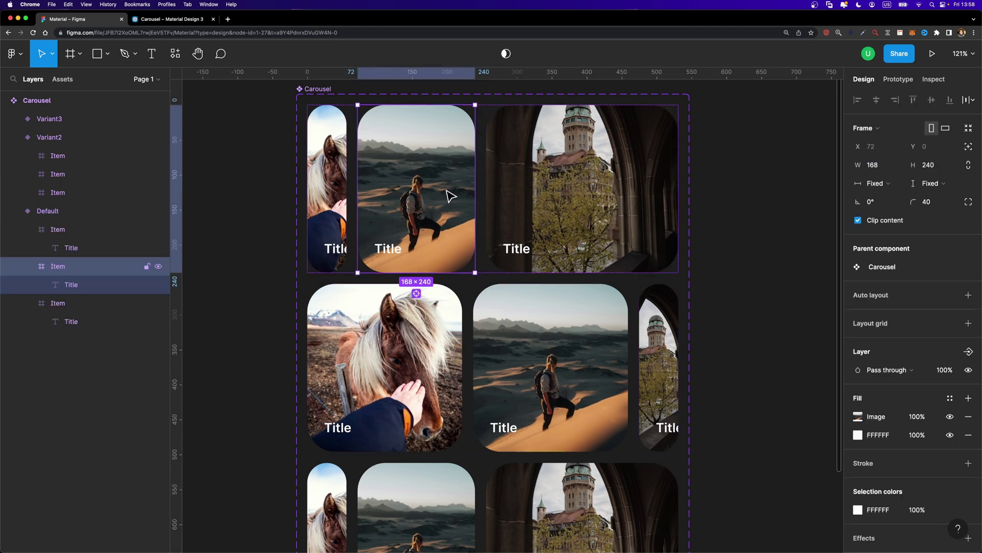
{"action": "double_click", "coordinate": [563, 325]}
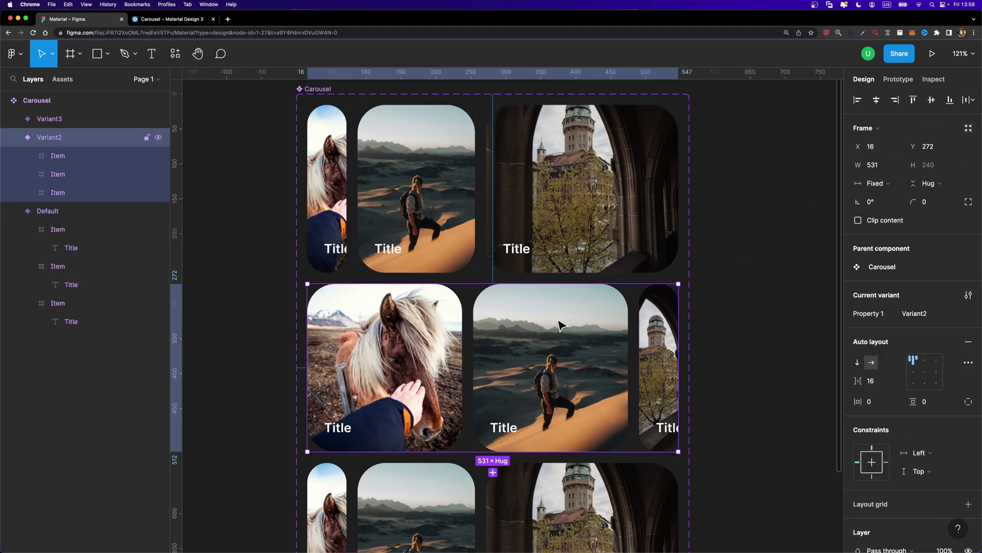
{"action": "left_click_drag", "start_coordinate": [628, 338], "coordinate": [609, 338]}
{"action": "left_click", "coordinate": [886, 169]}
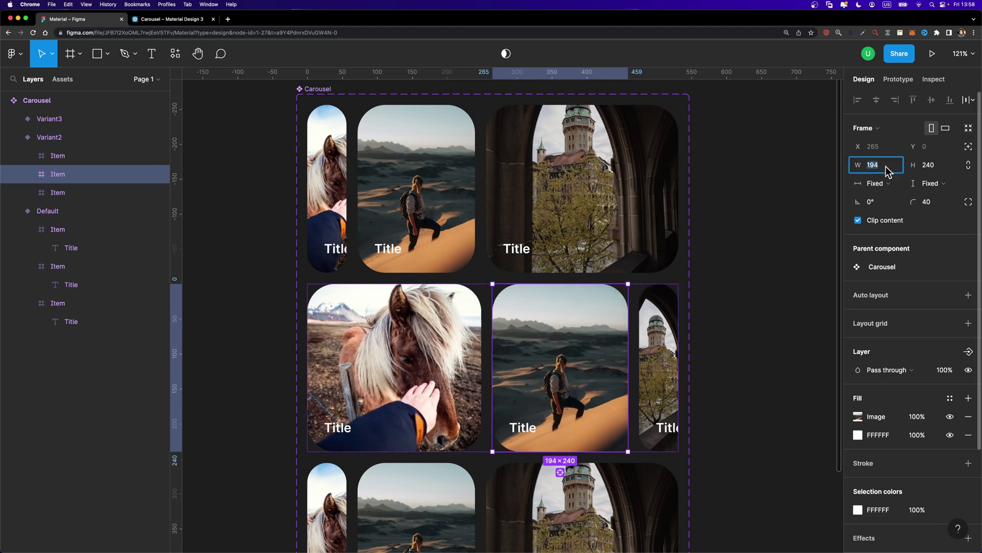
{"action": "type", "text": "168"}
{"action": "key", "text": "Return"}
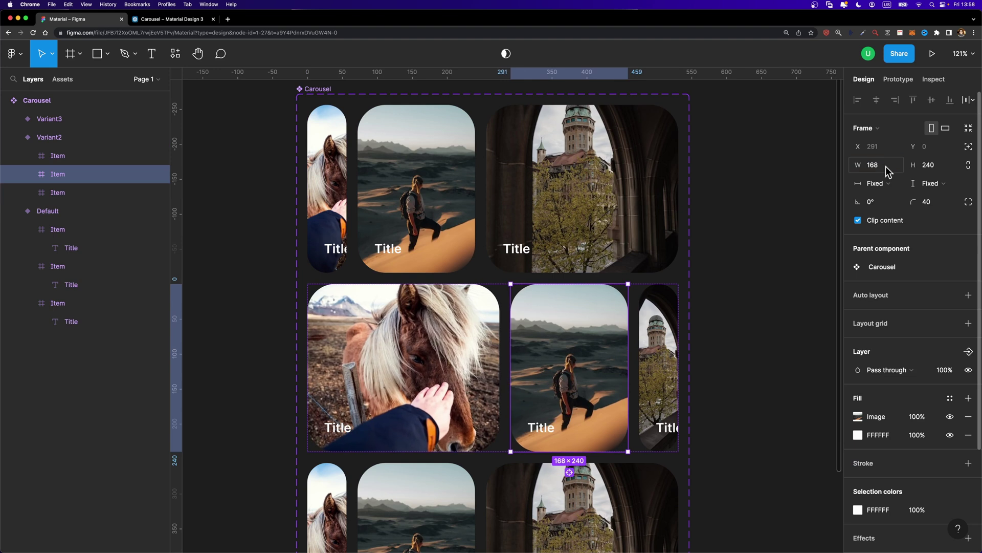
Step: Set the width of all three items in Variant3 of the Carousel component to Fill container
{"action": "scroll", "coordinate": [653, 320], "scroll_direction": "down", "scroll_amount": 5}
{"action": "left_click", "coordinate": [410, 401]}
{"action": "scroll", "coordinate": [412, 398], "scroll_direction": "down", "scroll_amount": 2}
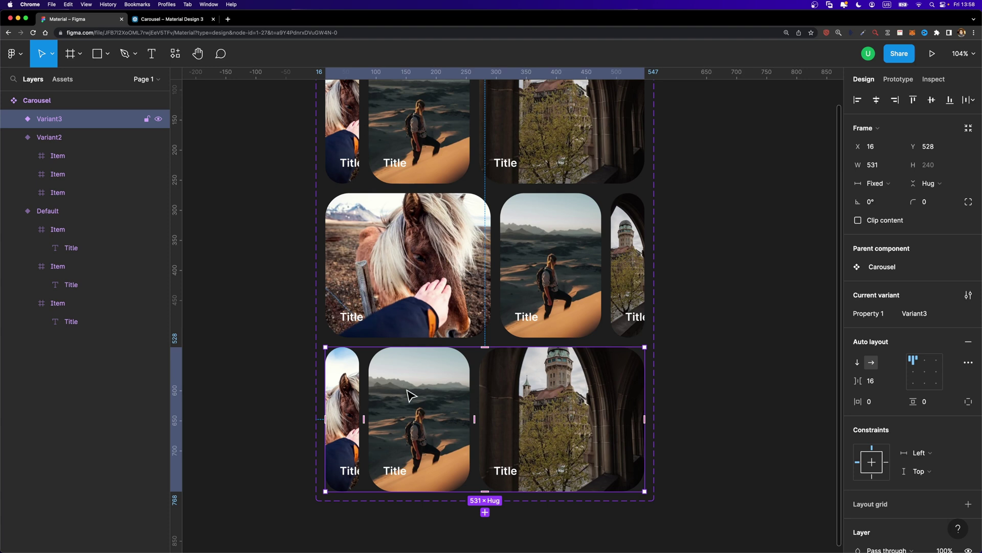
{"action": "key", "text": "Return"}
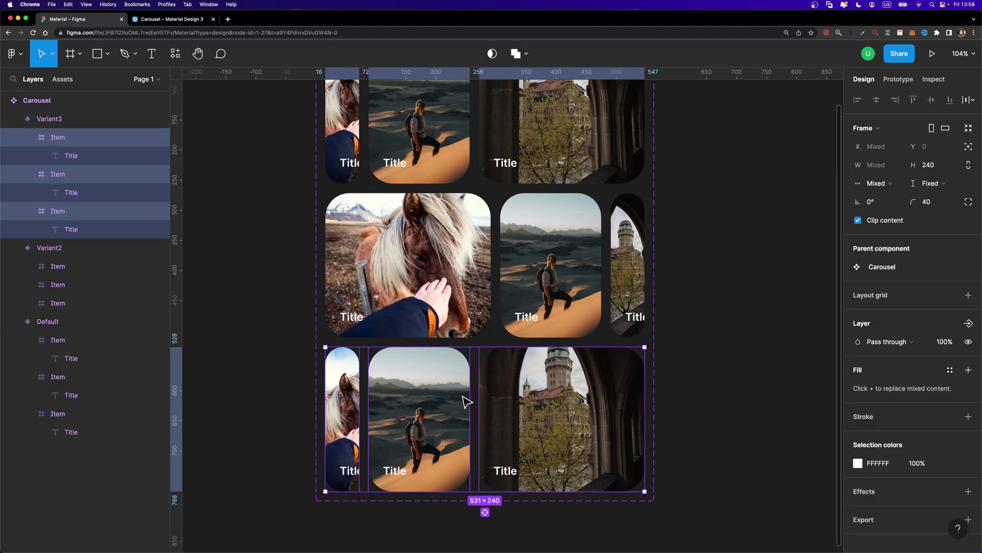
{"action": "left_click", "coordinate": [891, 185]}
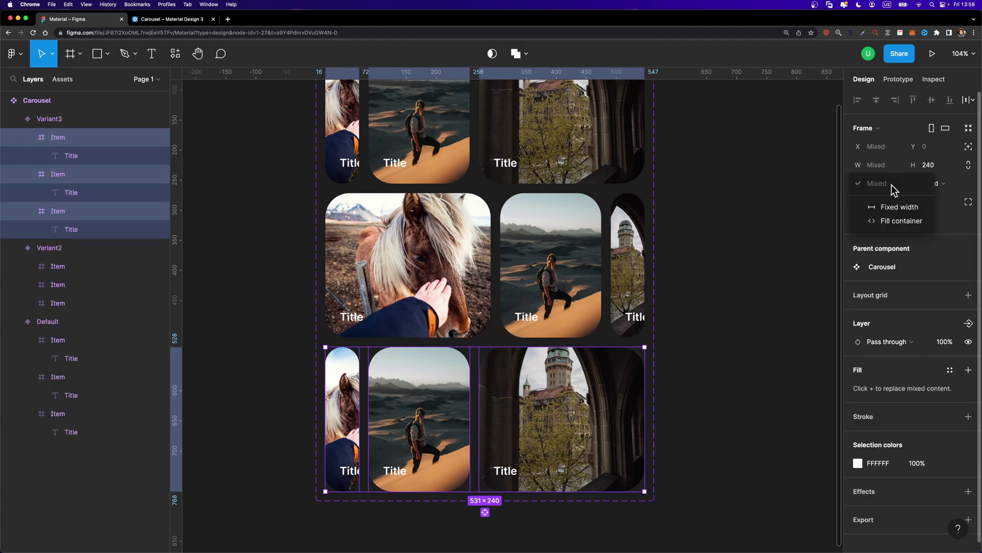
{"action": "left_click", "coordinate": [891, 222]}
Step: Set the tower item in Variant3 to a fixed width of 56
{"action": "left_click", "coordinate": [574, 369]}
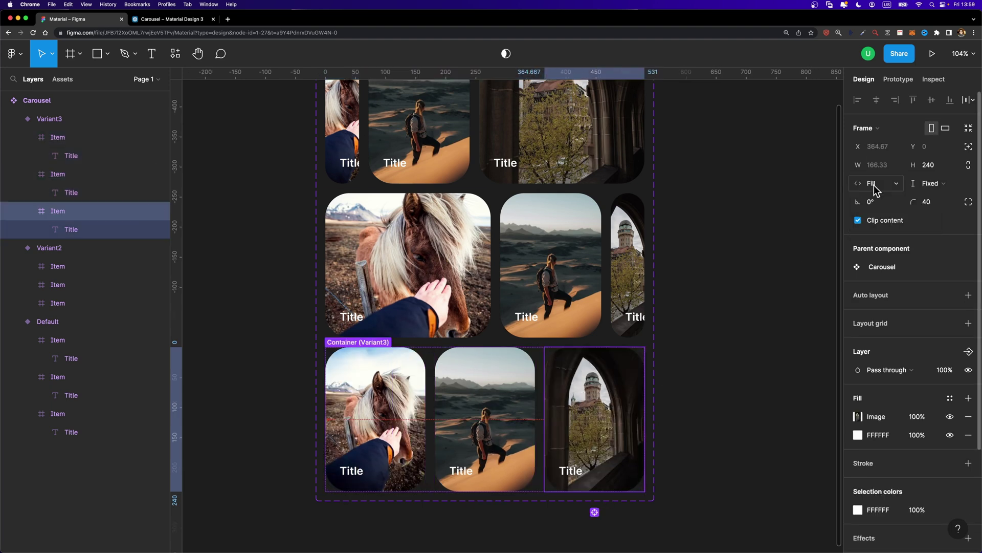
{"action": "left_click_drag", "start_coordinate": [546, 390], "coordinate": [570, 390]}
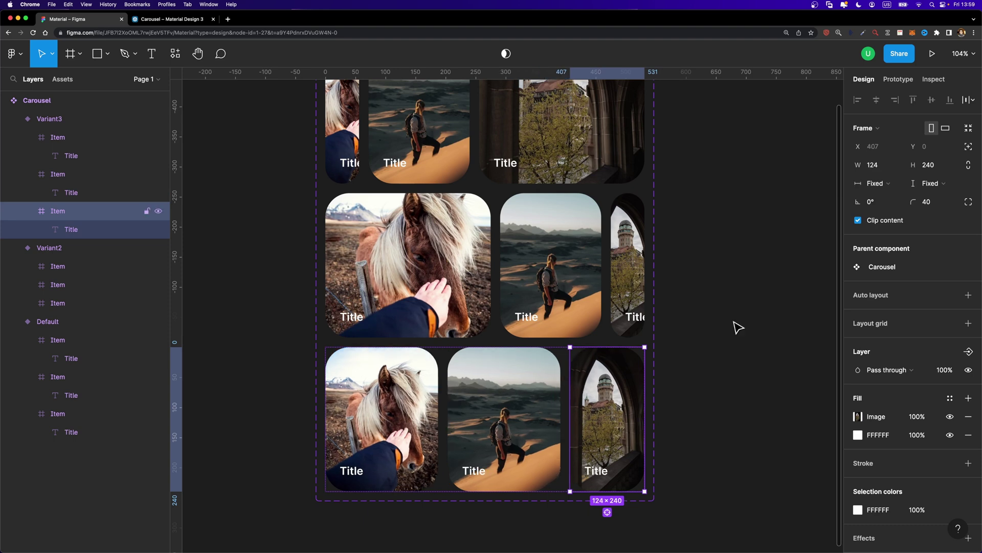
{"action": "type", "text": "3"}
Step: Set the horse item in Variant3 to a fixed width of 168
{"action": "left_click", "coordinate": [444, 353]}
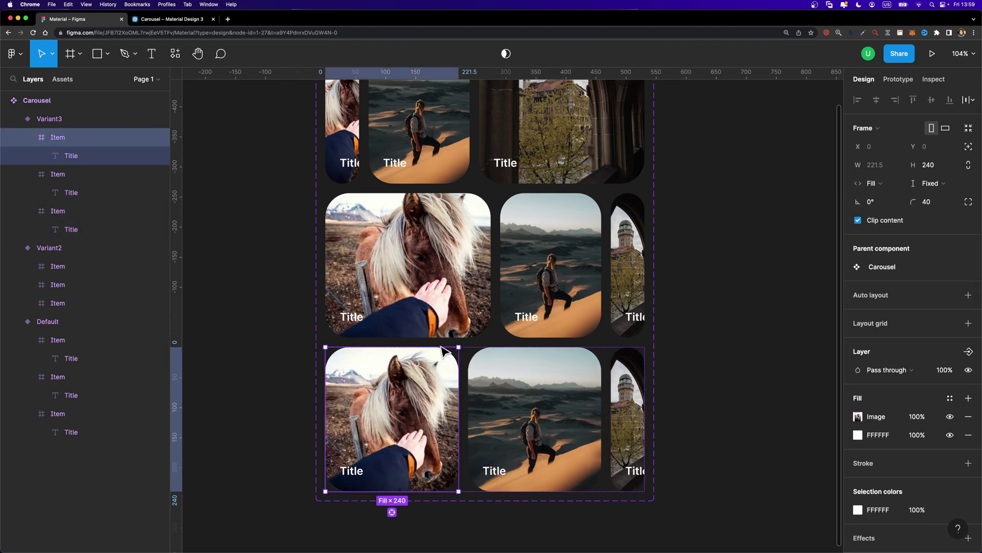
{"action": "left_click_drag", "start_coordinate": [458, 395], "coordinate": [440, 395]}
{"action": "left_click", "coordinate": [871, 168]}
{"action": "type", "text": "1"}
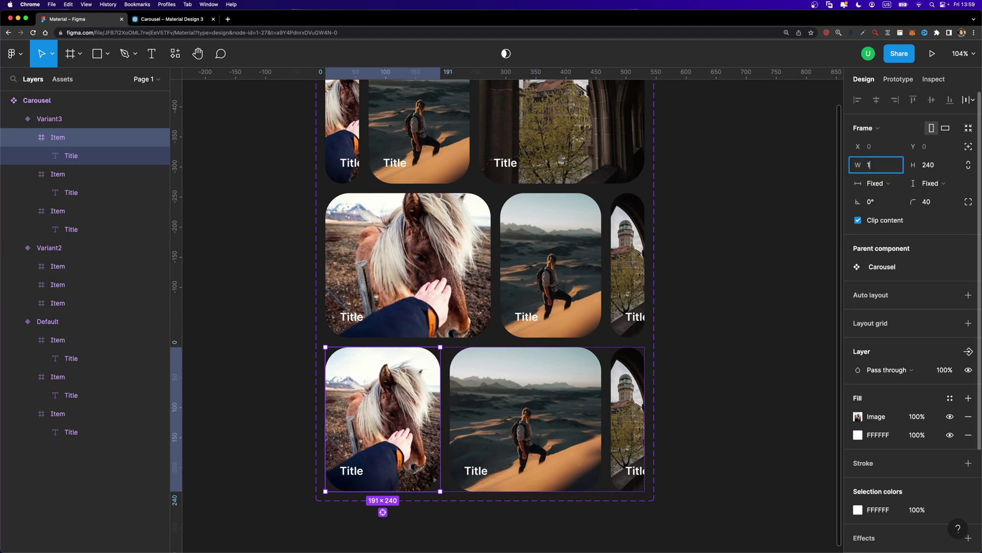
{"action": "type", "text": "68"}
{"action": "left_click", "coordinate": [599, 381]}
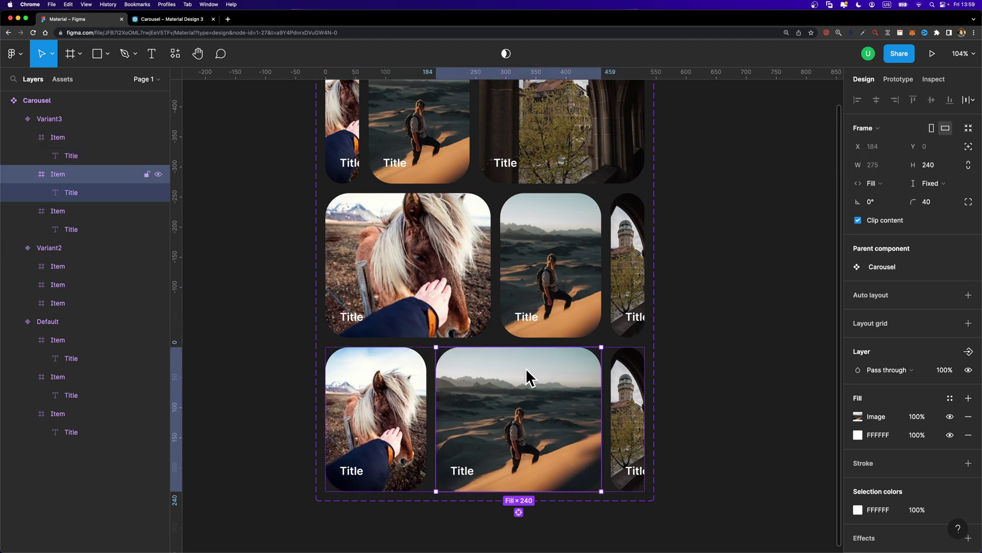
{"action": "scroll", "coordinate": [526, 377], "scroll_direction": "down", "scroll_amount": 3}
{"action": "left_click", "coordinate": [689, 277]}
Step: Add a prototype interaction from the Default variant's horse item that changes to Variant2 with the On drag trigger
{"action": "scroll", "coordinate": [688, 276], "scroll_direction": "up", "scroll_amount": 3}
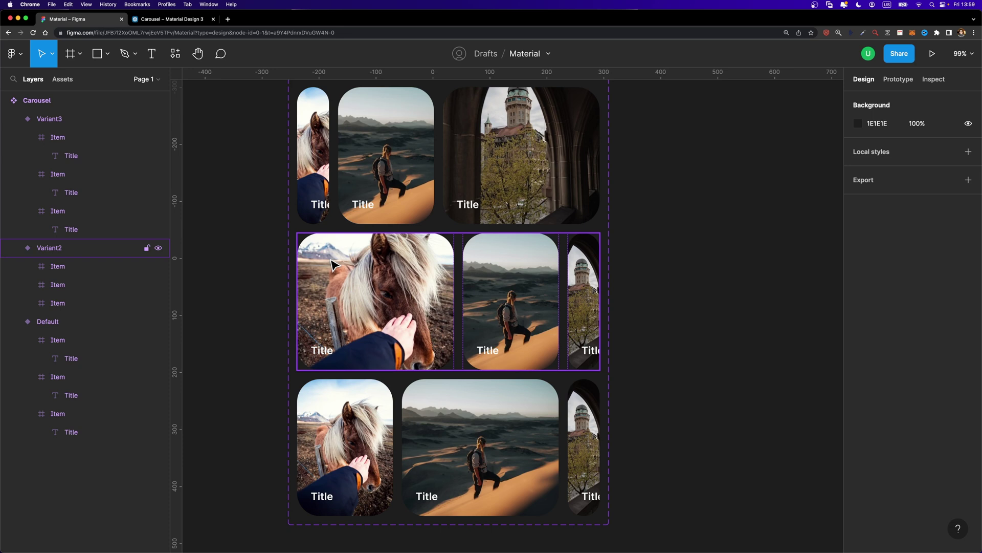
{"action": "scroll", "coordinate": [333, 264], "scroll_direction": "up", "scroll_amount": 2}
{"action": "left_click", "coordinate": [321, 169]}
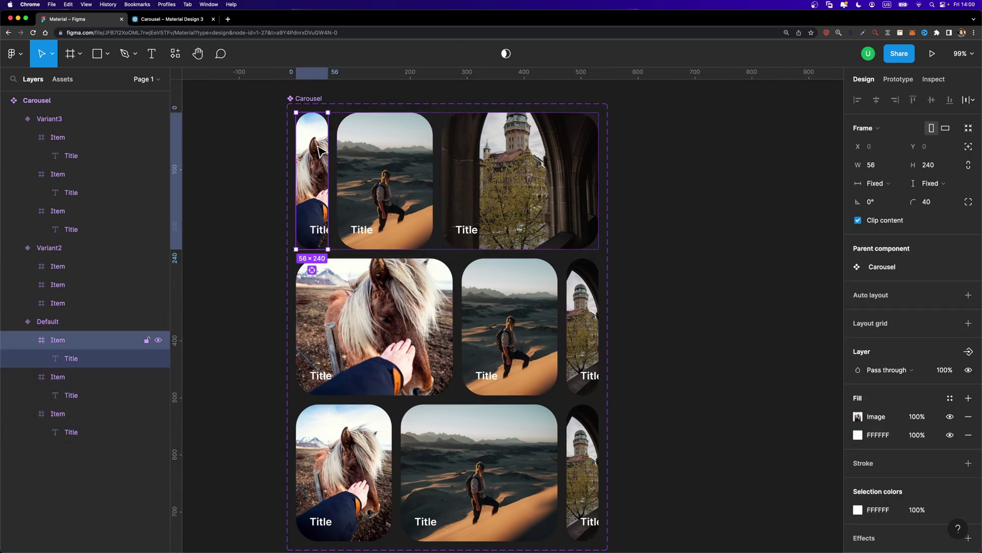
{"action": "left_click", "coordinate": [890, 82]}
{"action": "left_click_drag", "start_coordinate": [312, 249], "coordinate": [322, 262]}
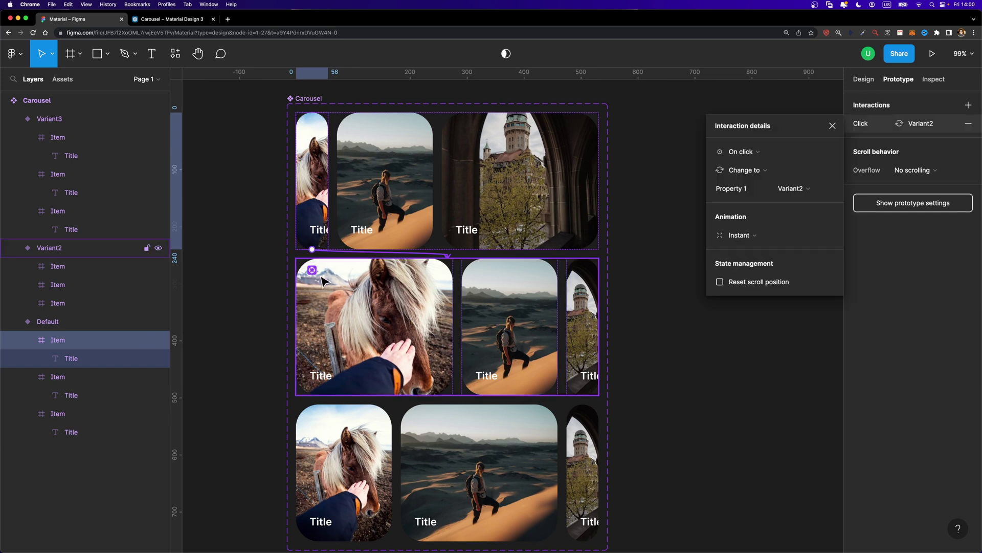
{"action": "left_click", "coordinate": [740, 150]}
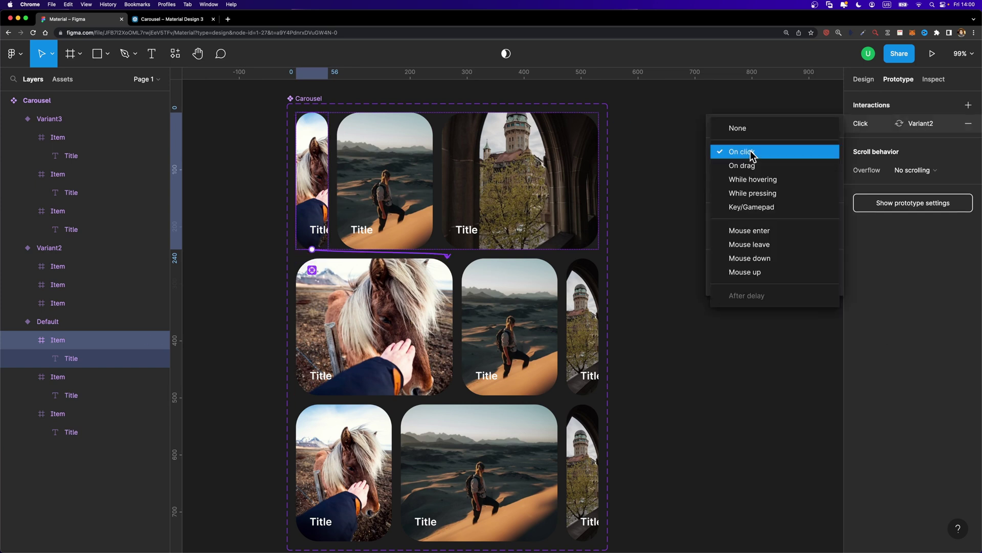
{"action": "left_click", "coordinate": [773, 169]}
Step: Set the animation of the horse item's drag interaction to Smart animate with Gentle easing
{"action": "left_click", "coordinate": [737, 234]}
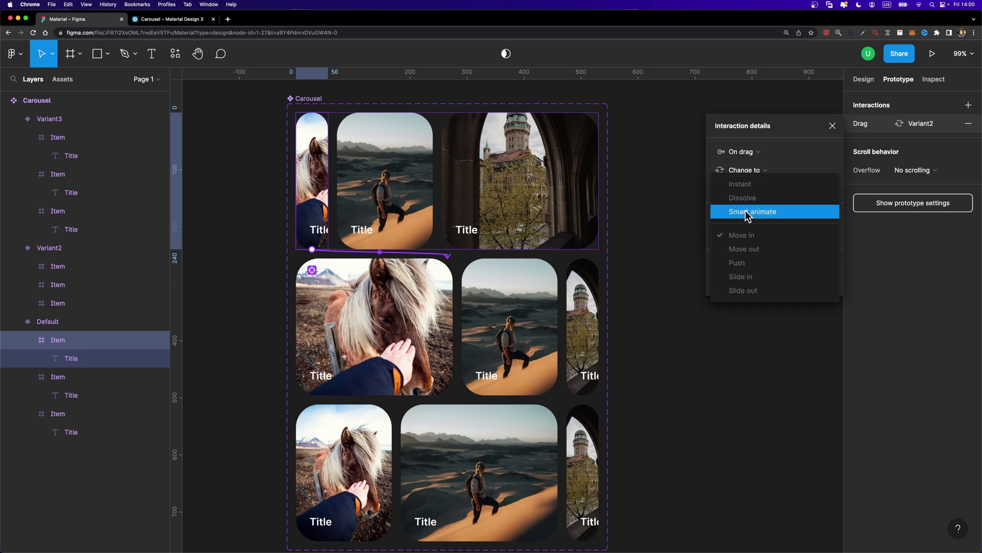
{"action": "left_click", "coordinate": [746, 215]}
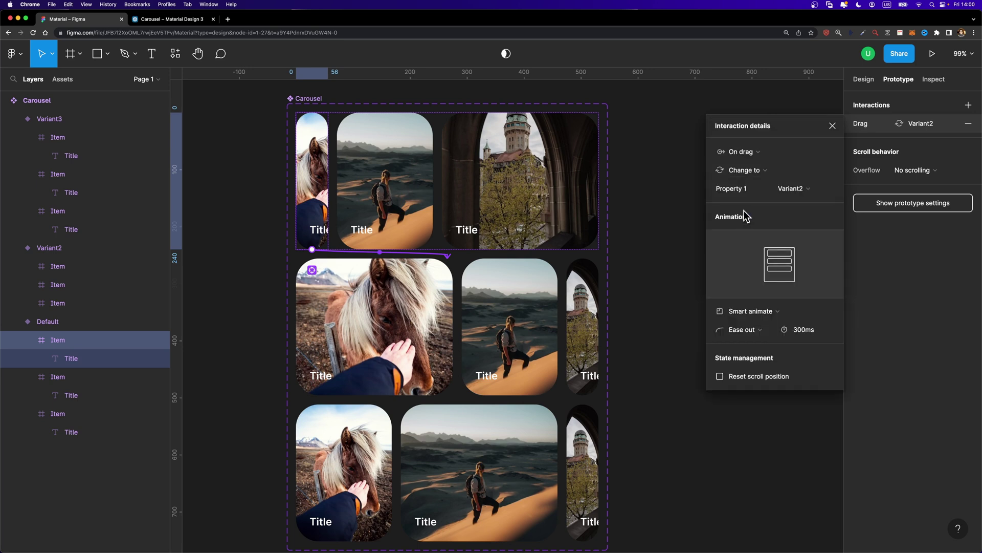
{"action": "left_click", "coordinate": [751, 335]}
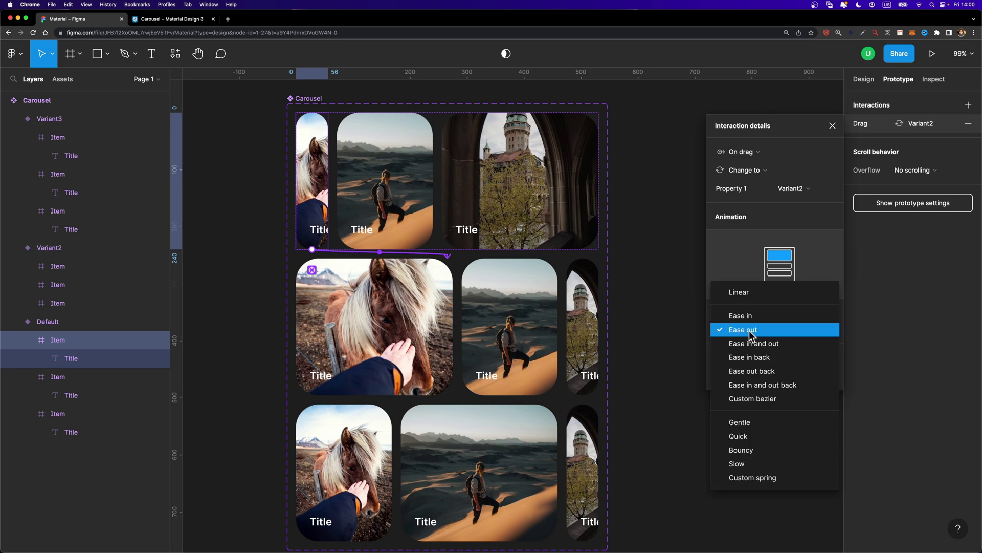
{"action": "left_click", "coordinate": [742, 423]}
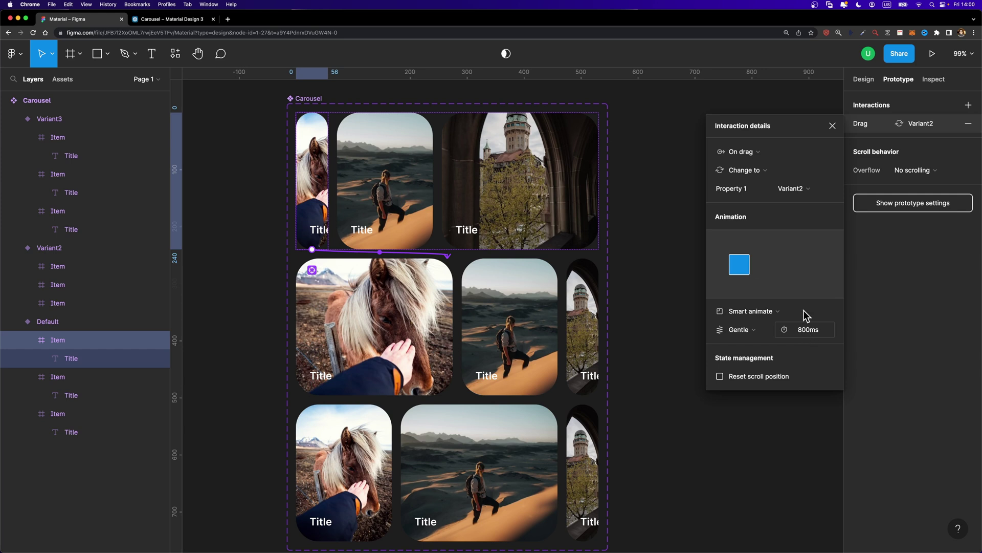
{"action": "left_click", "coordinate": [832, 125]}
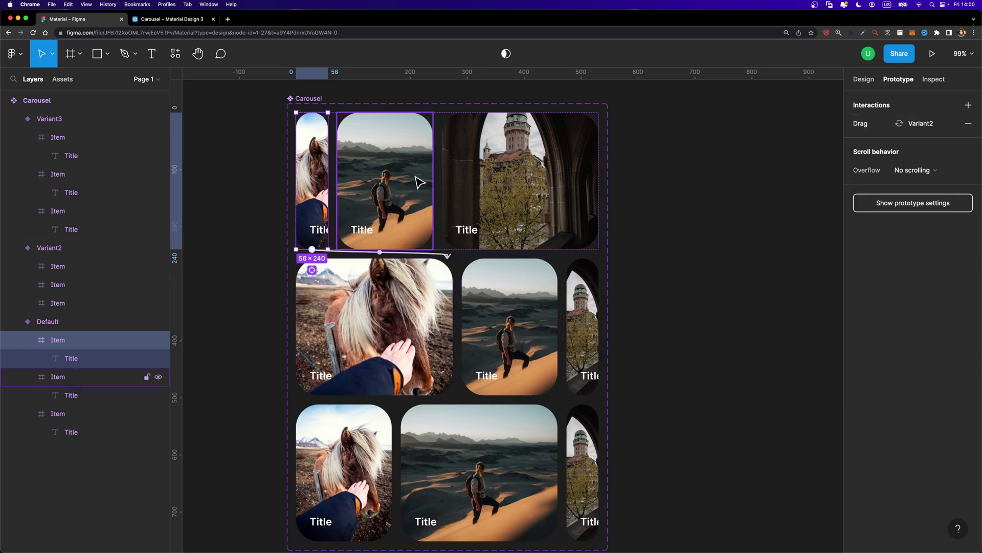
Step: Connect the Default variant's desert item to Variant3 with an On drag interaction
{"action": "left_click", "coordinate": [392, 186]}
{"action": "left_click_drag", "start_coordinate": [433, 181], "coordinate": [462, 462]}
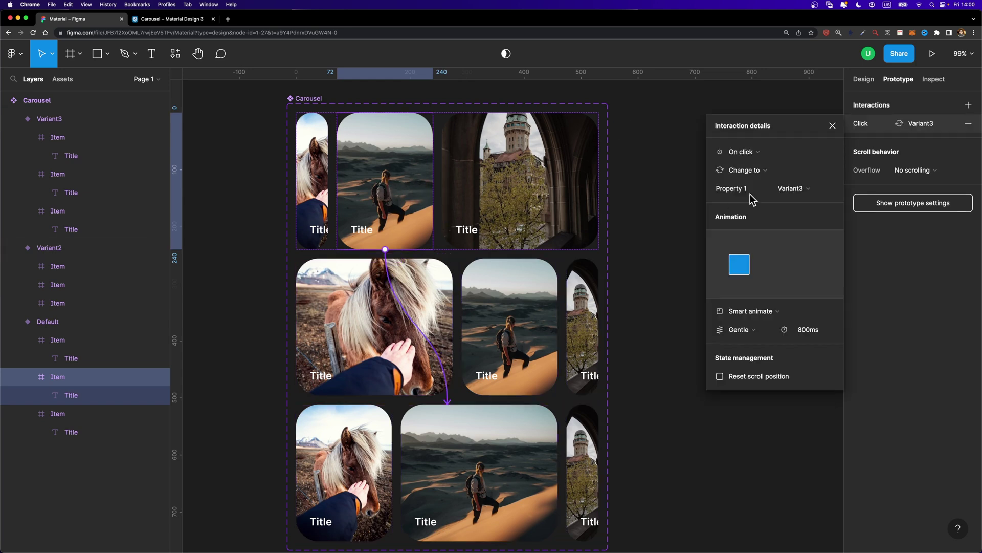
{"action": "left_click", "coordinate": [747, 152]}
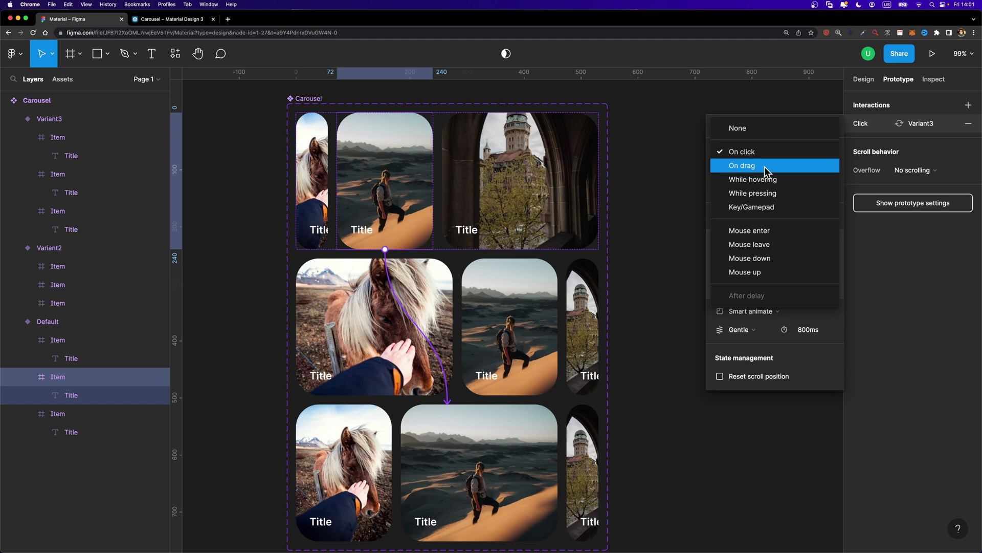
{"action": "left_click", "coordinate": [742, 165]}
{"action": "left_click", "coordinate": [547, 276]}
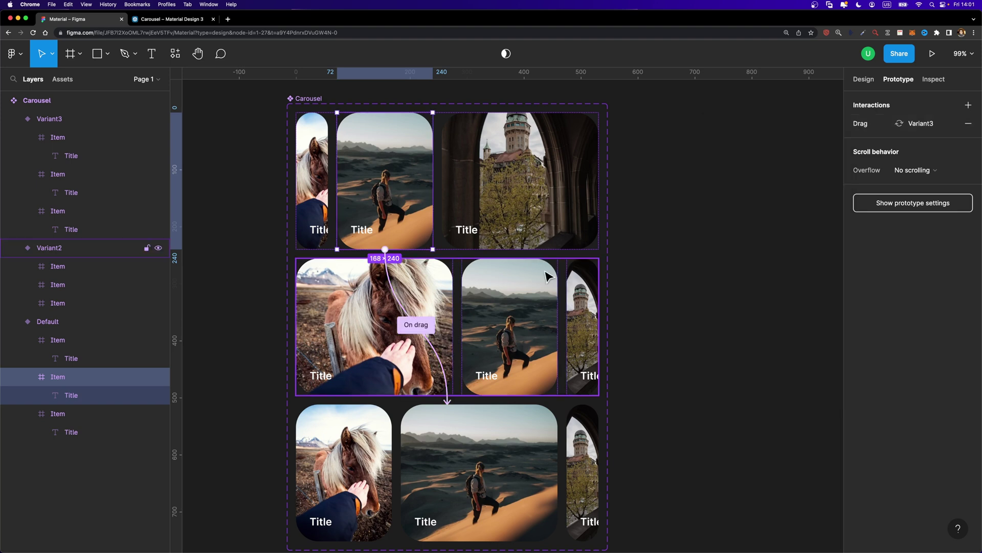
Step: Connect the desert item in Variant2 to Variant3 with an On drag interaction
{"action": "left_click", "coordinate": [501, 309]}
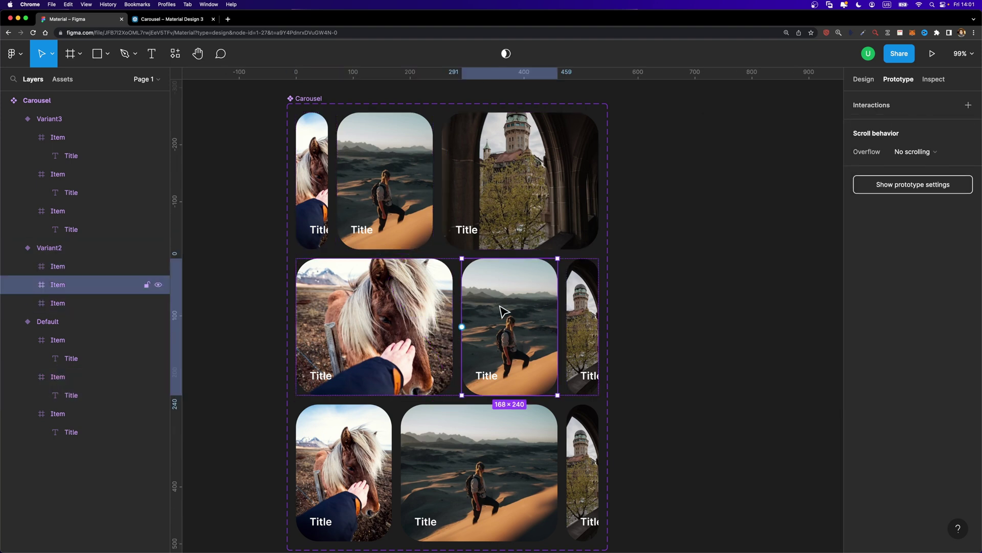
{"action": "left_click_drag", "start_coordinate": [510, 396], "coordinate": [507, 455]}
{"action": "left_click", "coordinate": [767, 152]}
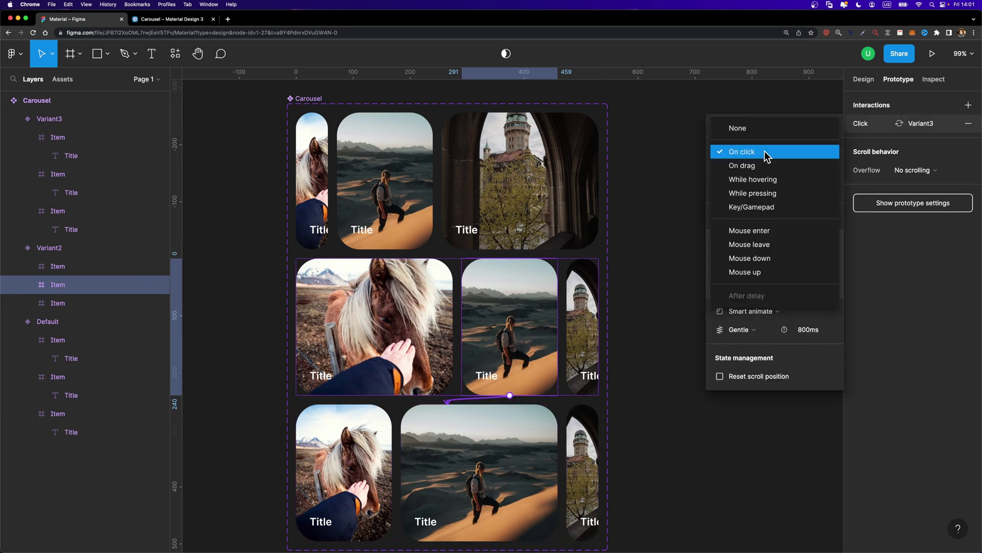
{"action": "left_click", "coordinate": [756, 166]}
Step: Connect the tower item in Variant2 to the Default variant with an On drag interaction
{"action": "left_click", "coordinate": [582, 294]}
{"action": "scroll", "coordinate": [581, 294], "scroll_direction": "up", "scroll_amount": 1}
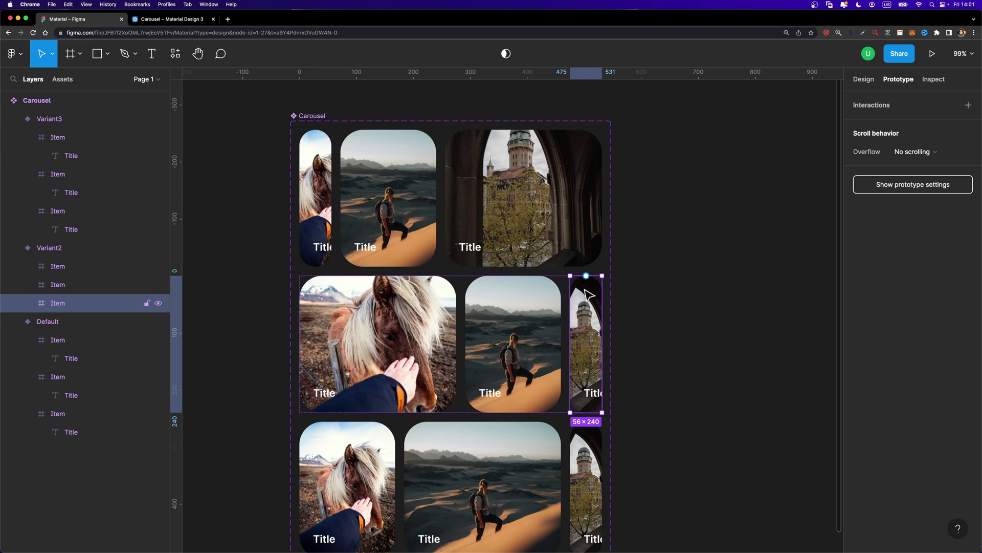
{"action": "left_click_drag", "start_coordinate": [587, 277], "coordinate": [574, 258]}
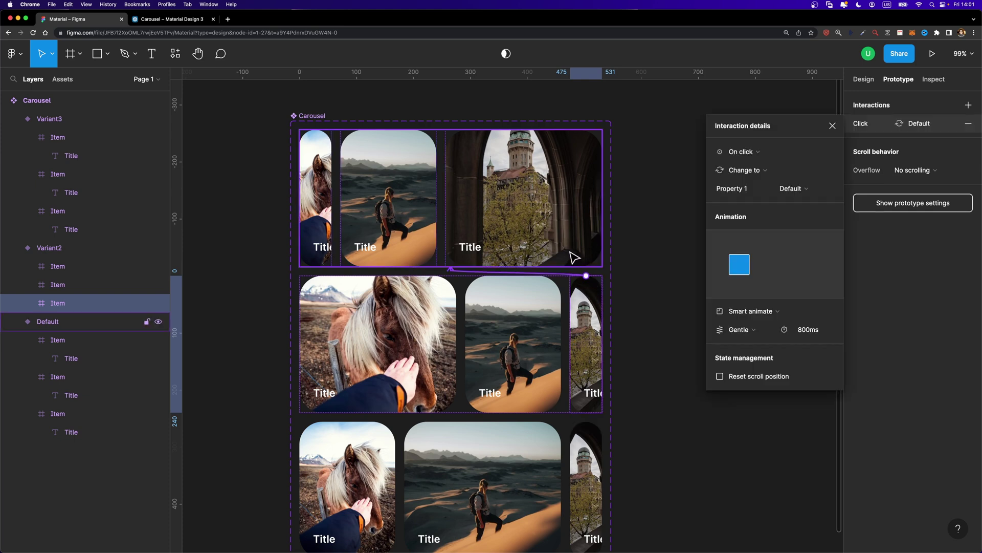
{"action": "left_click", "coordinate": [741, 151]}
{"action": "left_click", "coordinate": [741, 162]}
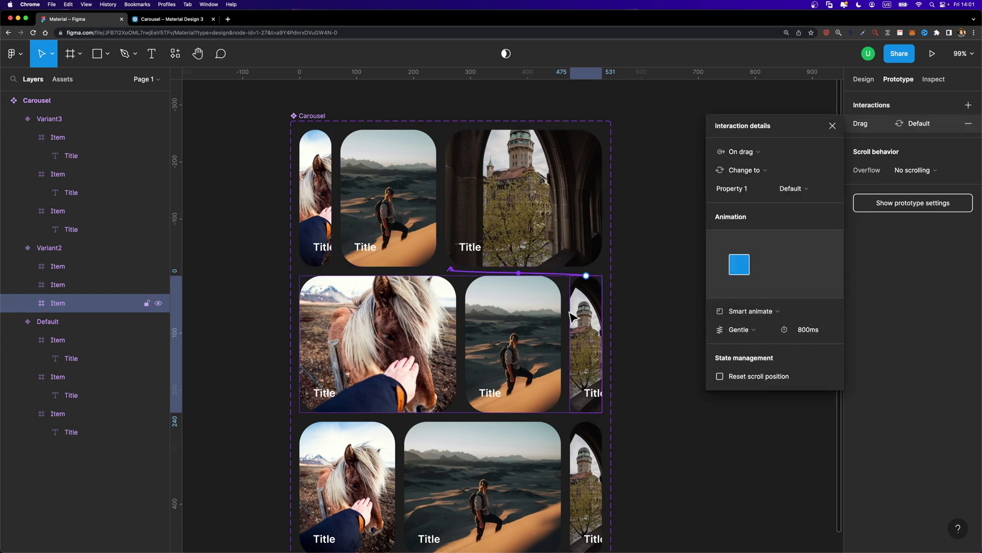
Step: Connect the tower item in Variant3 to the Default variant with an On drag interaction
{"action": "scroll", "coordinate": [587, 387], "scroll_direction": "down", "scroll_amount": 2}
{"action": "left_click", "coordinate": [588, 386]}
{"action": "scroll", "coordinate": [589, 386], "scroll_direction": "down", "scroll_amount": 3}
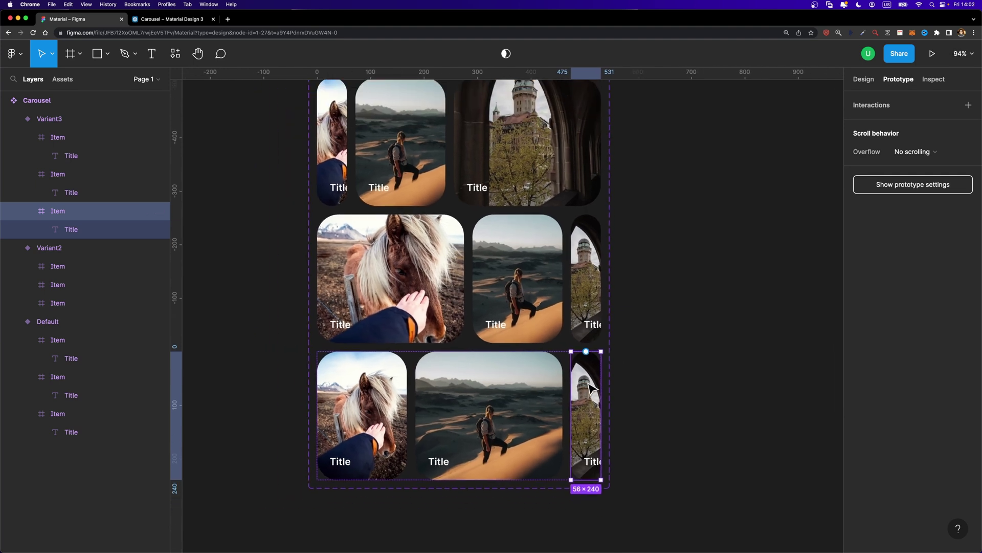
{"action": "left_click_drag", "start_coordinate": [579, 388], "coordinate": [559, 220]}
{"action": "left_click", "coordinate": [788, 151]}
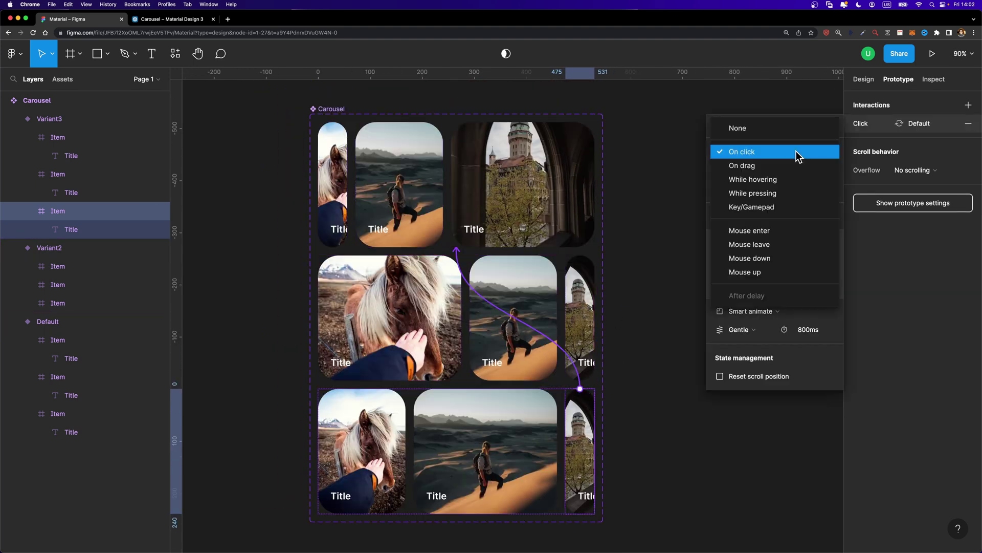
{"action": "left_click", "coordinate": [792, 166]}
Step: Connect the desert item in Variant3 to Variant2 with an On drag interaction
{"action": "left_click", "coordinate": [471, 445]}
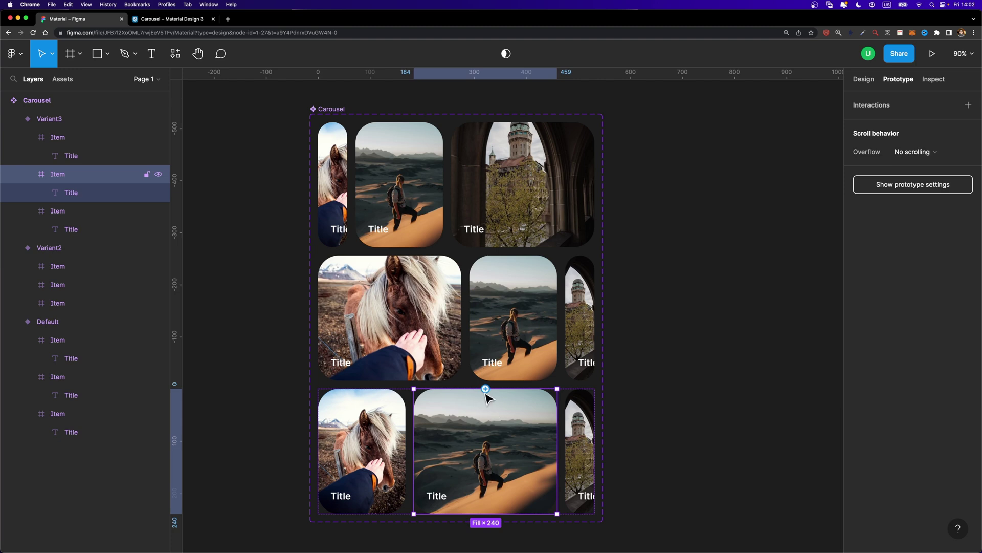
{"action": "mouse_move", "coordinate": [486, 393]}
{"action": "left_click_drag", "start_coordinate": [486, 393], "coordinate": [495, 353]}
{"action": "left_click", "coordinate": [747, 153]}
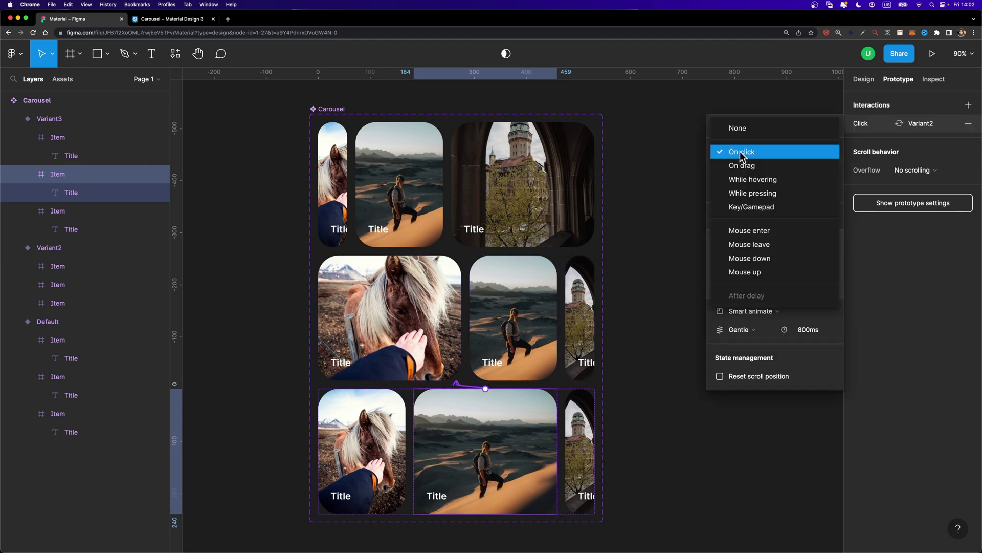
{"action": "left_click", "coordinate": [745, 165]}
Step: Connect the horse item in Variant3 to Variant2 with an On drag interaction
{"action": "left_click", "coordinate": [389, 439]}
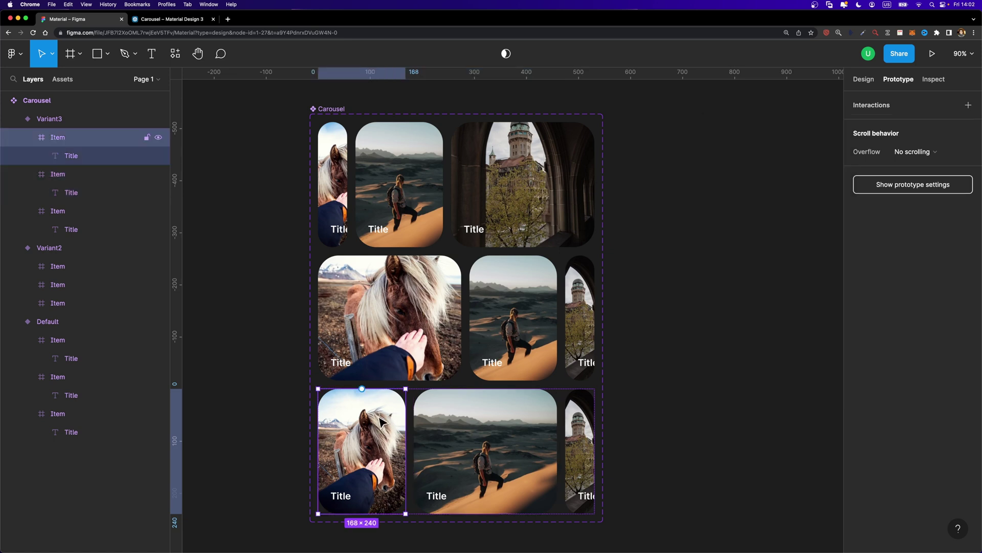
{"action": "mouse_move", "coordinate": [370, 394]}
{"action": "left_click_drag", "start_coordinate": [362, 390], "coordinate": [385, 337]}
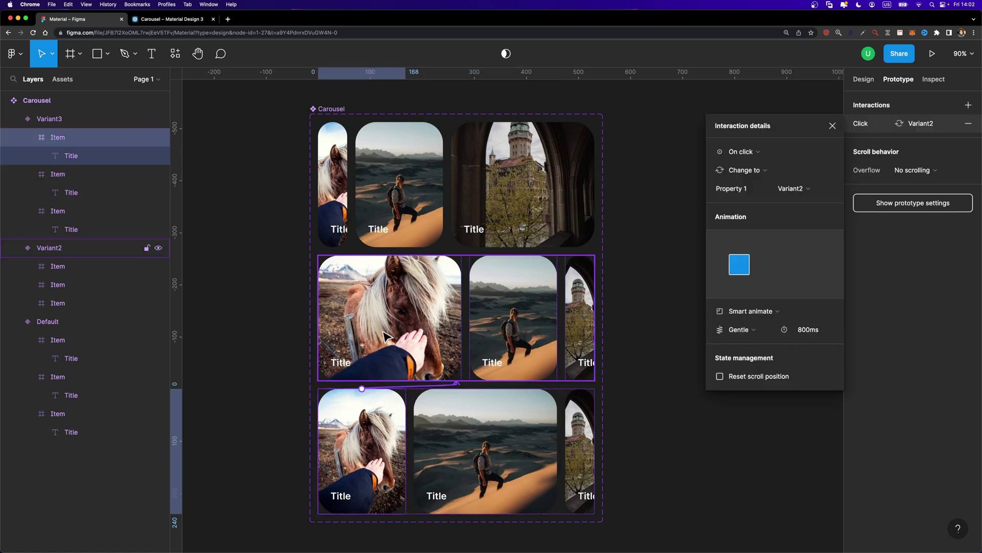
{"action": "left_click", "coordinate": [749, 156]}
{"action": "left_click", "coordinate": [749, 165]}
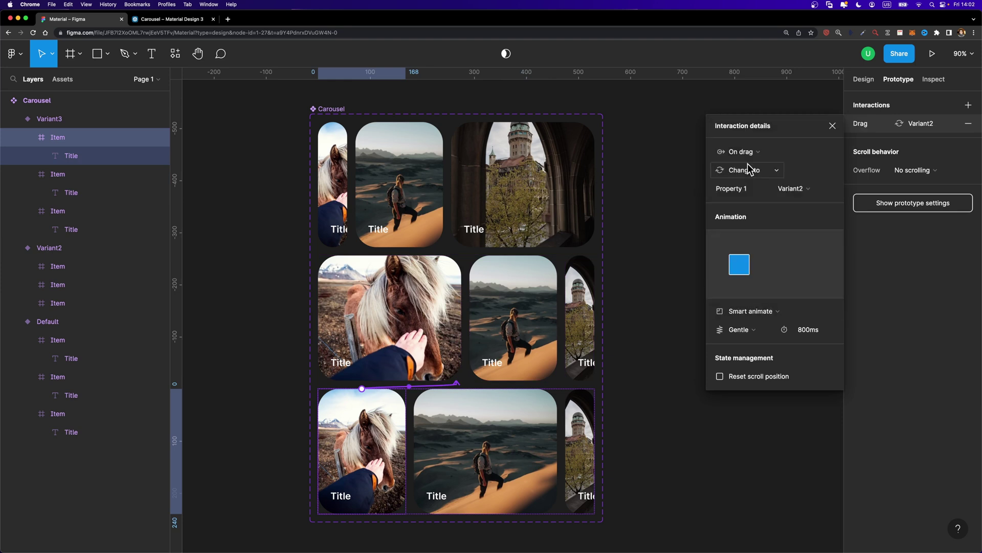
{"action": "left_click", "coordinate": [833, 128]}
Step: Draw an empty frame about 533 × 357 on the canvas beside the Carousel component
{"action": "scroll", "coordinate": [715, 209], "scroll_direction": "right", "scroll_amount": 4}
{"action": "key", "text": "f"}
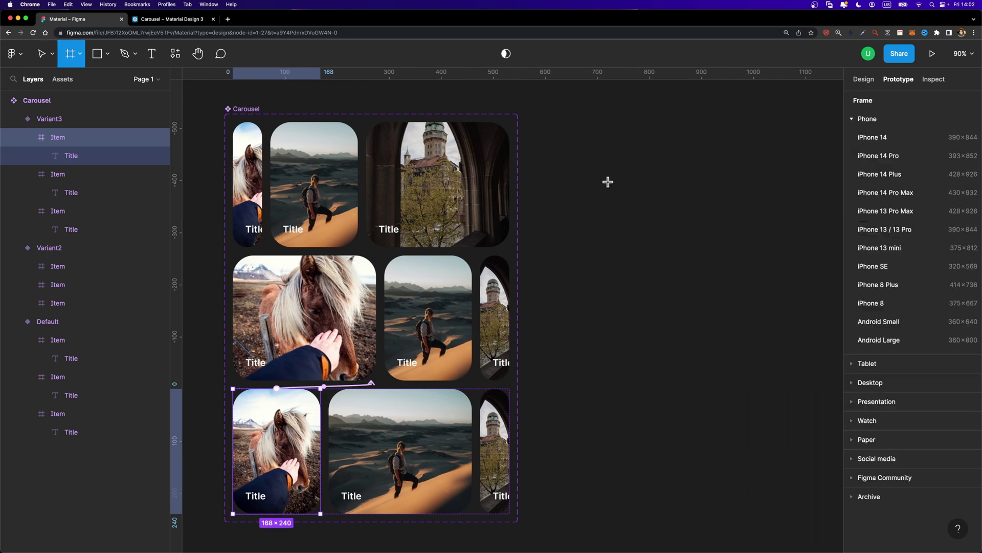
{"action": "mouse_move", "coordinate": [556, 119]}
{"action": "left_mouse_down"}
{"action": "mouse_move", "coordinate": [771, 285]}
{"action": "mouse_move", "coordinate": [830, 300]}
{"action": "left_mouse_up"}
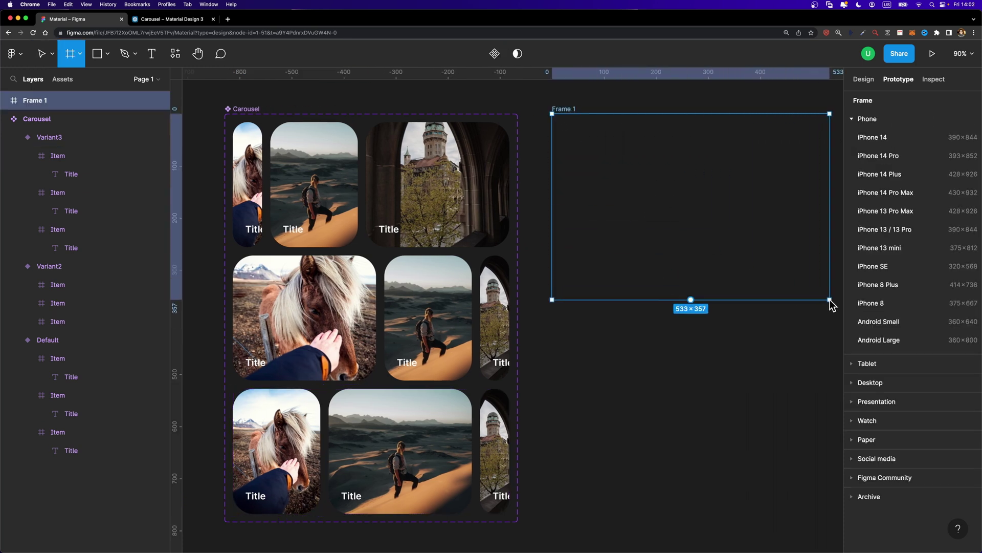
Step: Place an instance of the Carousel component in the empty frame and enlarge the frame to 676 × 380
{"action": "left_click", "coordinate": [62, 79]}
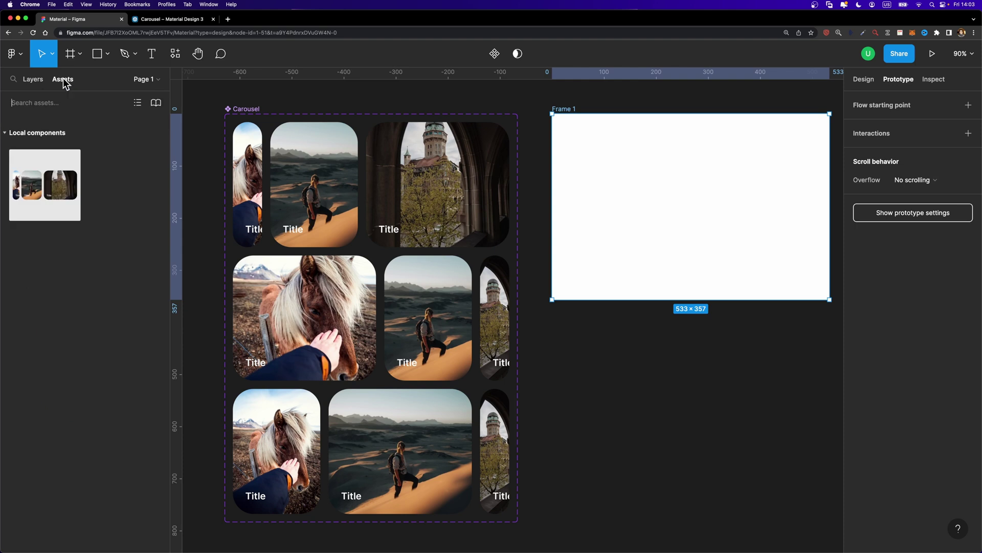
{"action": "left_click_drag", "start_coordinate": [36, 191], "coordinate": [642, 174]}
{"action": "scroll", "coordinate": [642, 174], "scroll_direction": "right", "scroll_amount": 5}
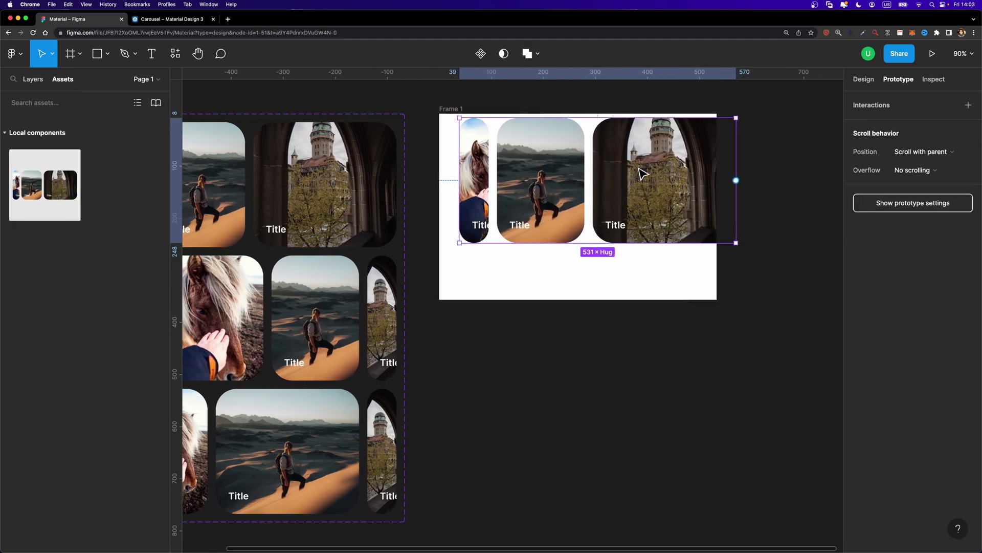
{"action": "left_click", "coordinate": [446, 109]}
{"action": "left_click_drag", "start_coordinate": [713, 300], "coordinate": [788, 311]}
Step: Centre the Carousel instance horizontally and vertically within the frame
{"action": "left_click", "coordinate": [678, 241]}
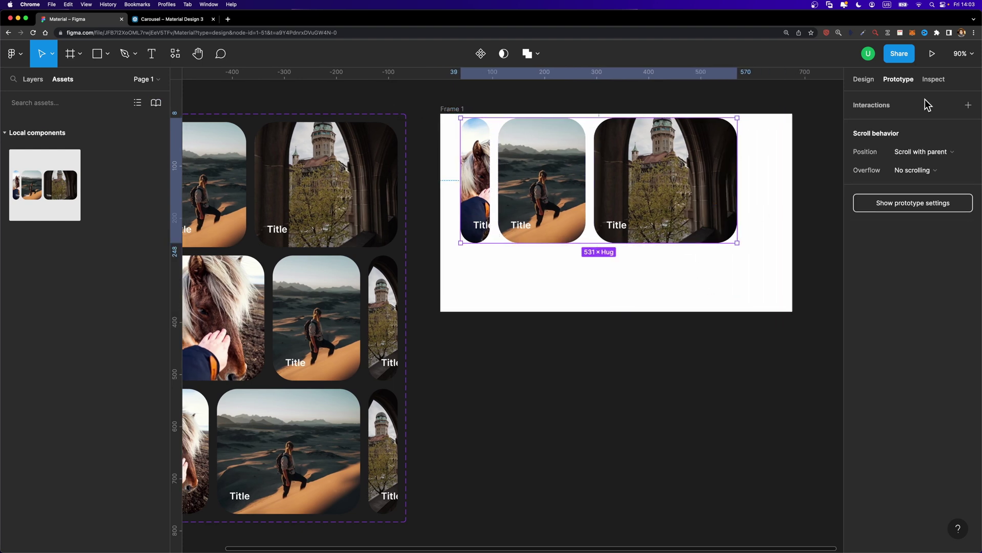
{"action": "left_click", "coordinate": [864, 78]}
{"action": "left_click", "coordinate": [882, 101]}
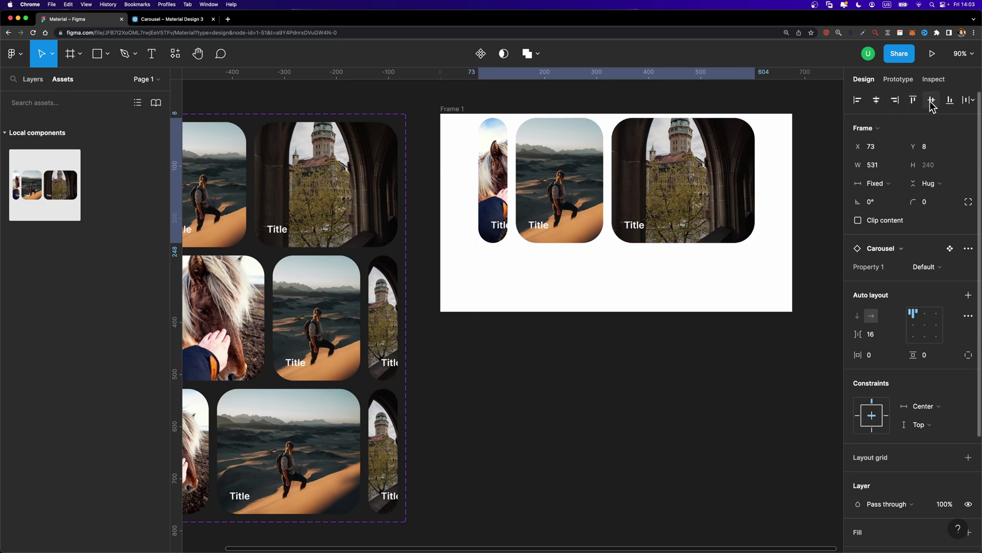
{"action": "left_click", "coordinate": [931, 100]}
{"action": "scroll", "coordinate": [482, 110], "scroll_direction": "up", "scroll_amount": 2}
Step: Run the frame as a prototype and test how the carousel items respond to dragging
{"action": "left_click", "coordinate": [453, 109]}
{"action": "scroll", "coordinate": [517, 107], "scroll_direction": "right", "scroll_amount": 4}
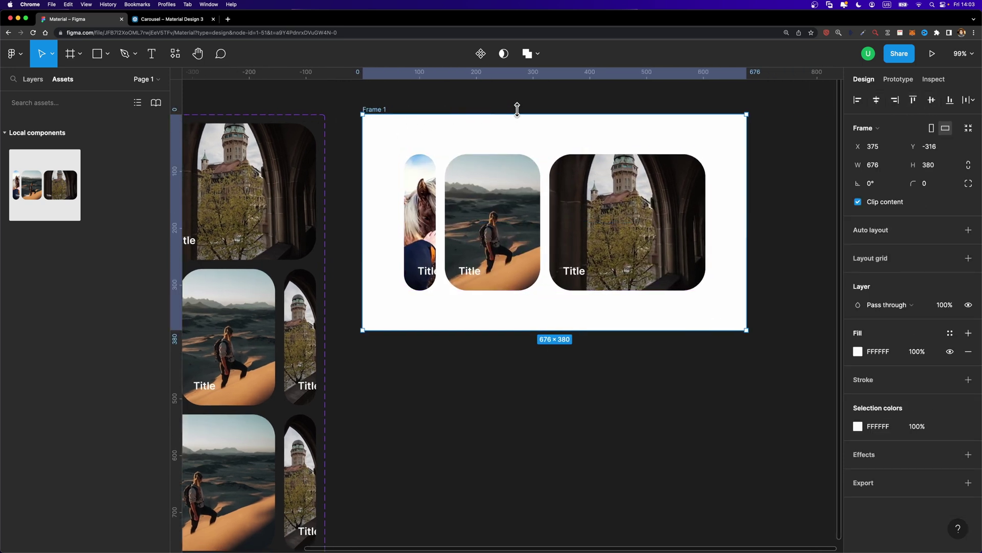
{"action": "left_click", "coordinate": [933, 54]}
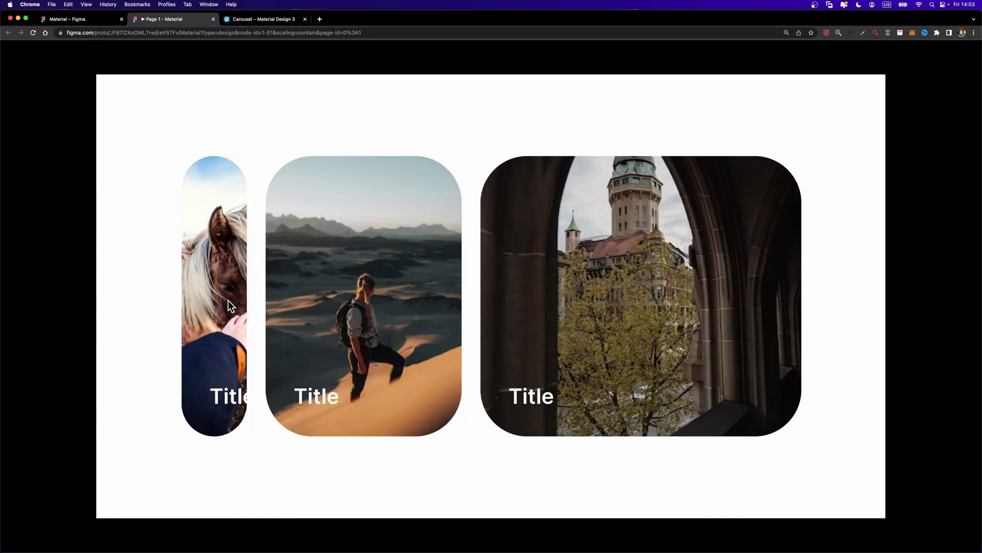
{"action": "left_click", "coordinate": [211, 286]}
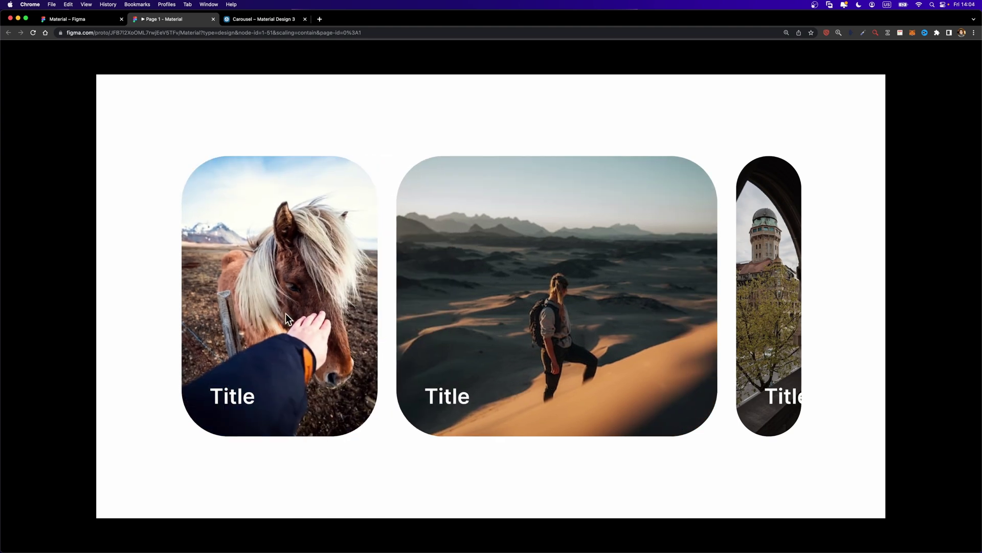
{"action": "left_click", "coordinate": [286, 313]}
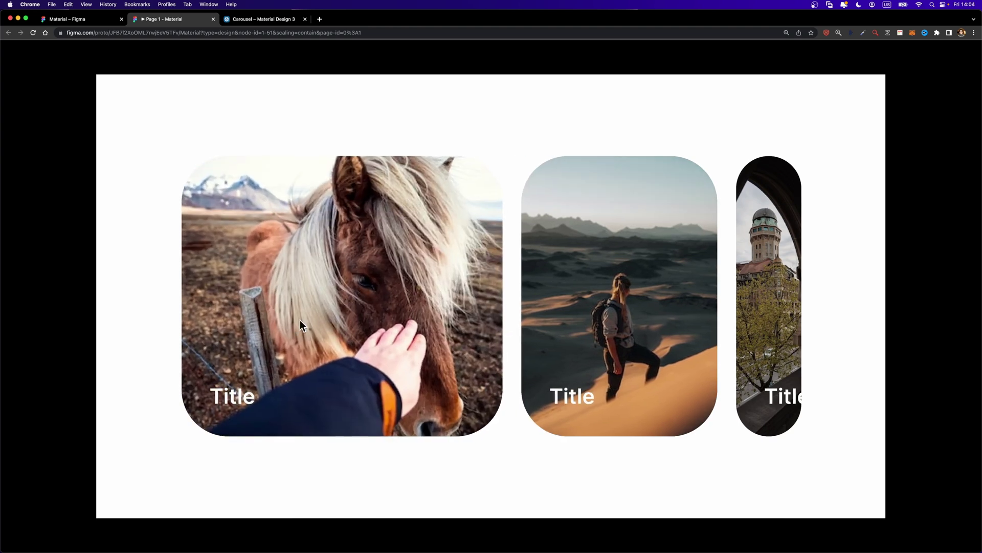
Step: Connect the horse item in Variant2 to the Default variant with an On drag interaction, using Smart animate
{"action": "left_click", "coordinate": [64, 19]}
{"action": "scroll", "coordinate": [372, 252], "scroll_direction": "up", "scroll_amount": 5}
{"action": "scroll", "coordinate": [372, 251], "scroll_direction": "up", "scroll_amount": 3}
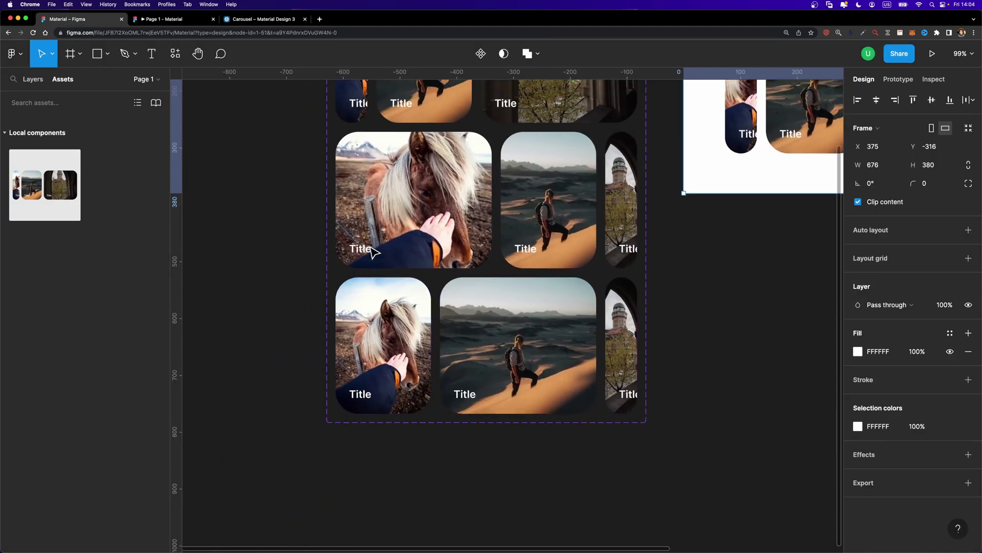
{"action": "double_click", "coordinate": [380, 209]}
{"action": "scroll", "coordinate": [379, 208], "scroll_direction": "up", "scroll_amount": 3}
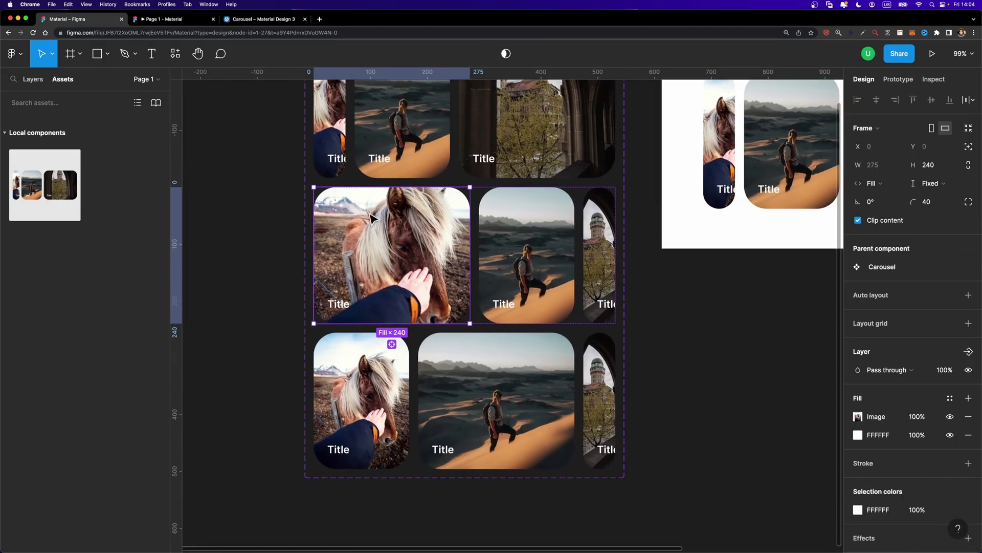
{"action": "left_click", "coordinate": [898, 79]}
{"action": "scroll", "coordinate": [445, 368], "scroll_direction": "up", "scroll_amount": 3}
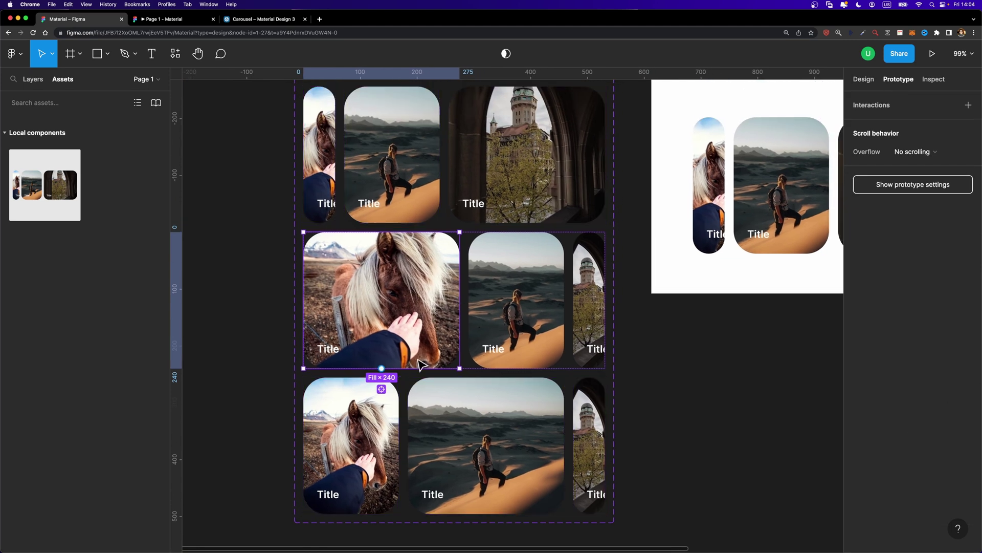
{"action": "left_click_drag", "start_coordinate": [464, 300], "coordinate": [390, 200]}
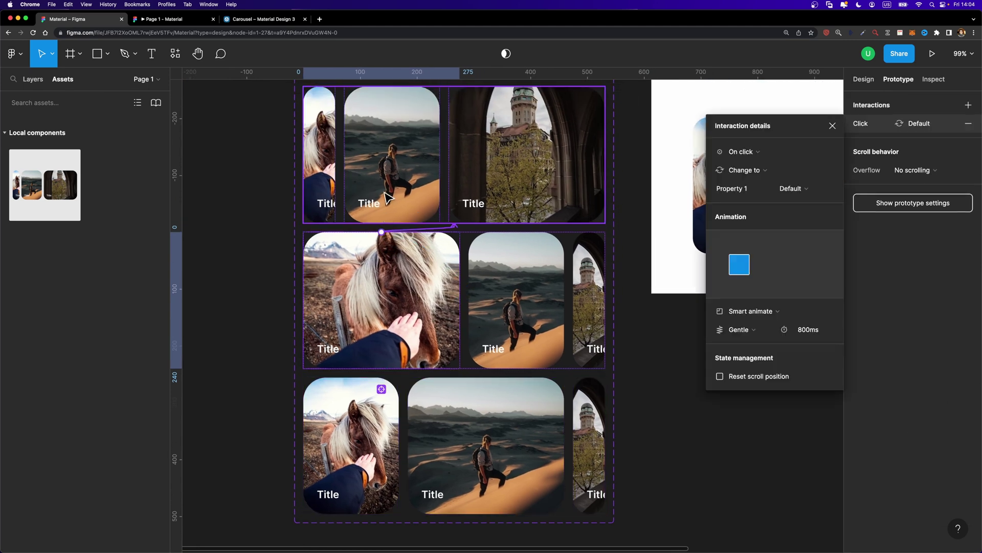
{"action": "left_click", "coordinate": [741, 152]}
{"action": "left_click", "coordinate": [739, 164]}
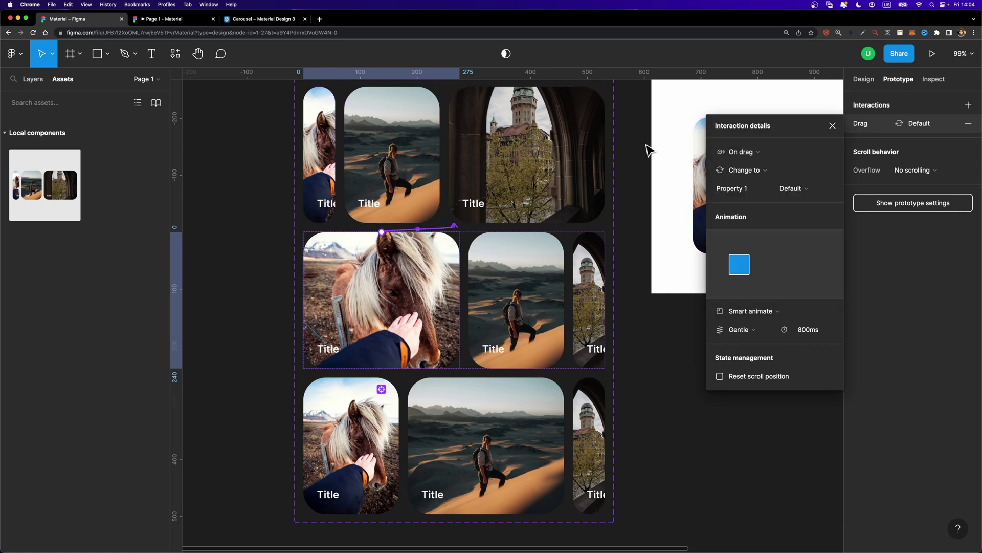
Step: Test dragging the carousel items in both directions in the prototype preview
{"action": "left_click", "coordinate": [164, 19]}
{"action": "left_click_drag", "start_coordinate": [497, 269], "coordinate": [336, 271]}
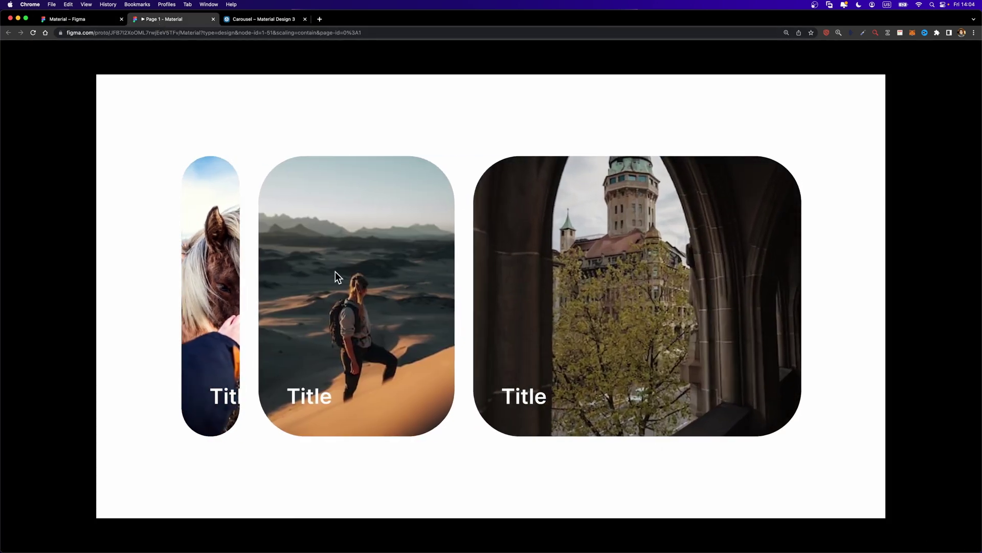
{"action": "left_click_drag", "start_coordinate": [494, 277], "coordinate": [698, 299]}
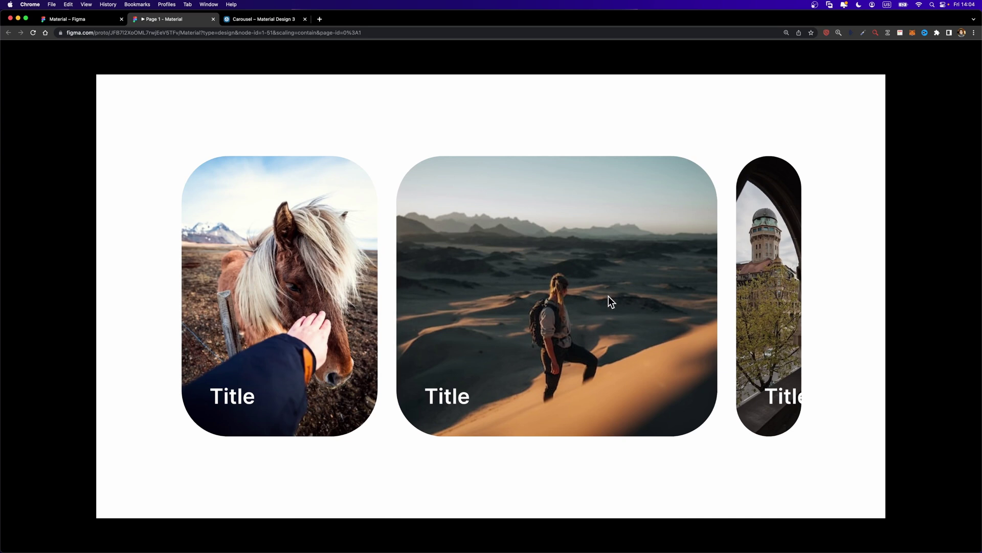
Step: Examine the carousel demo video in full screen on the Material Design 3 carousel page
{"action": "left_click", "coordinate": [266, 20]}
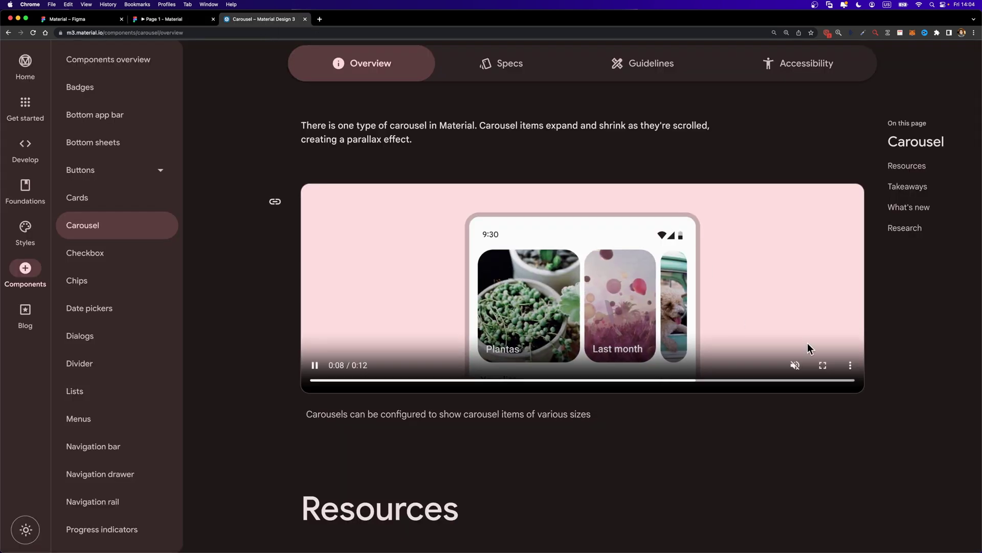
{"action": "left_click", "coordinate": [823, 365]}
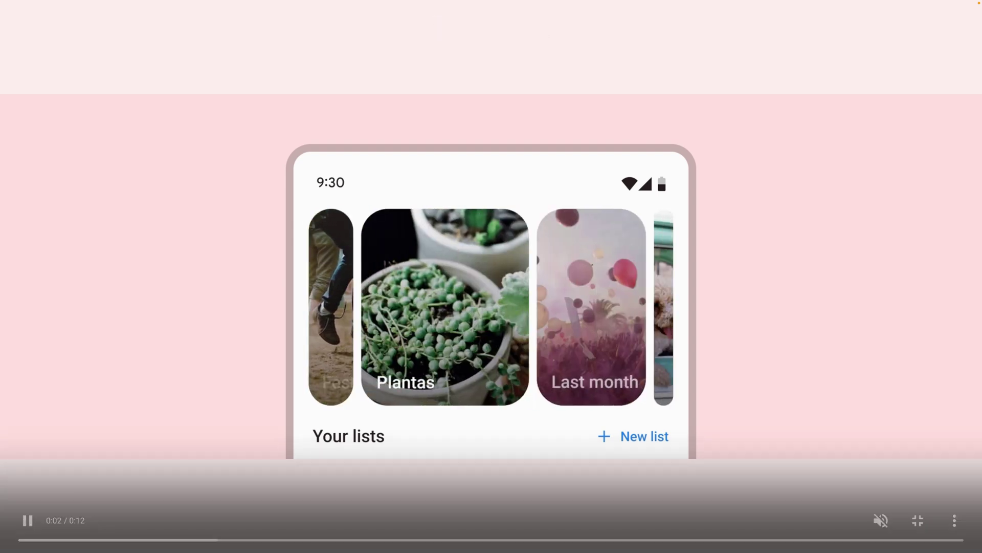
{"action": "key", "text": "Escape"}
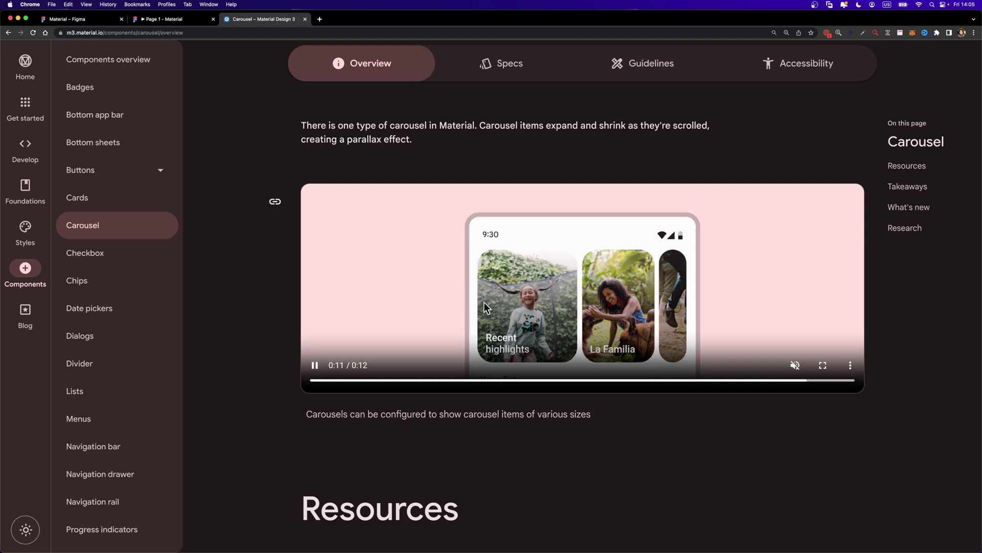
Step: Set the title opacity to 0% in Default's narrow horse item and in the narrow tower items of Variant2 and Variant3
{"action": "left_click", "coordinate": [70, 21]}
{"action": "left_click", "coordinate": [832, 126]}
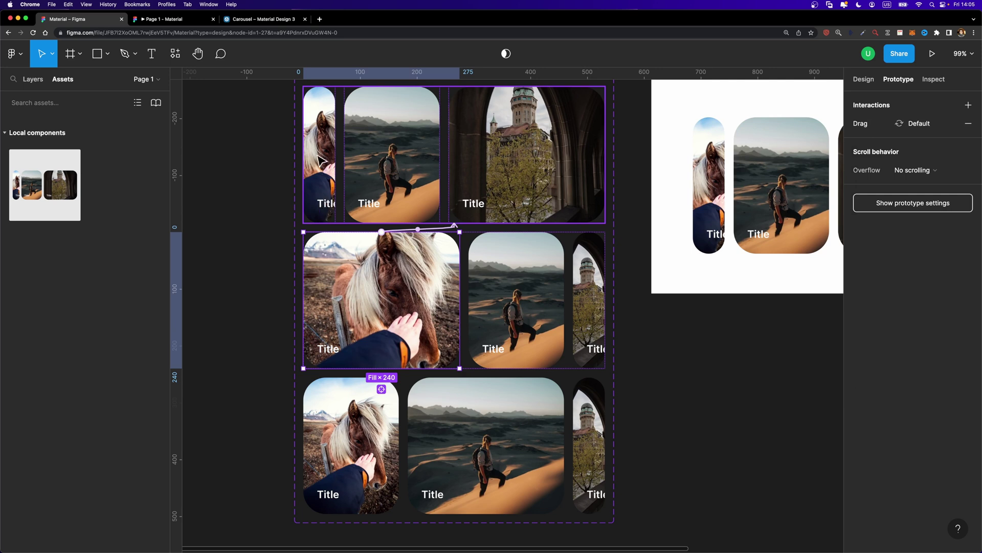
{"action": "left_click", "coordinate": [325, 134]}
{"action": "left_click", "coordinate": [328, 148]}
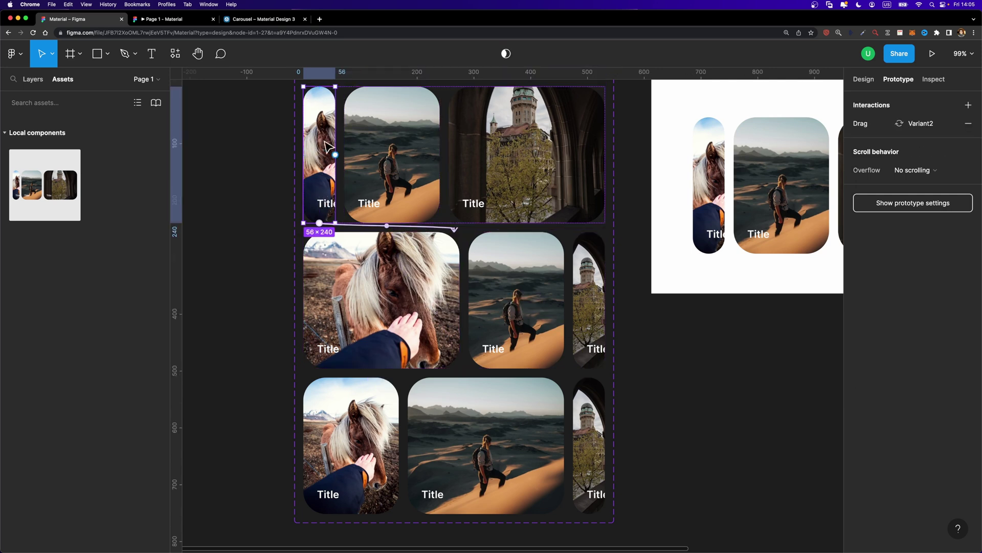
{"action": "left_click", "coordinate": [33, 80]}
{"action": "left_click", "coordinate": [83, 396]}
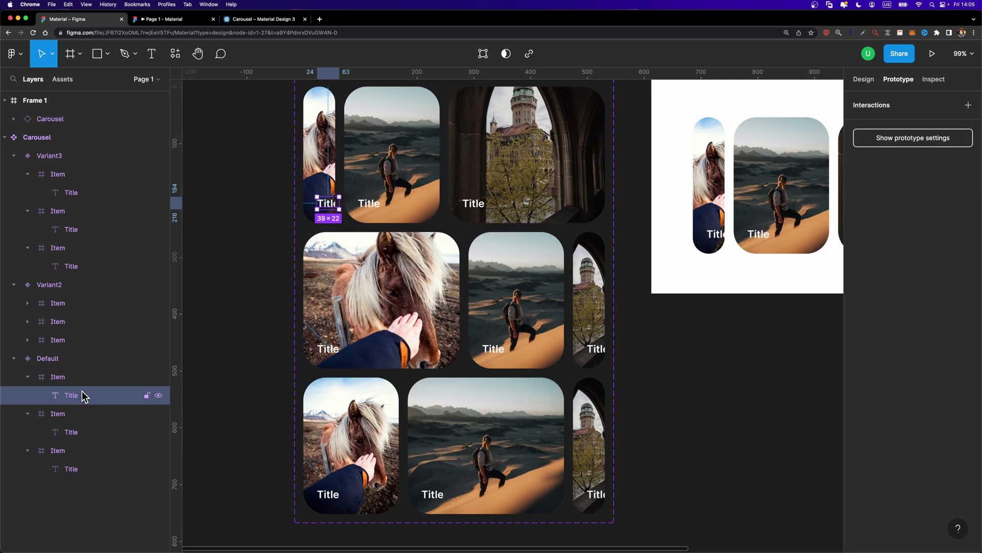
{"action": "left_click", "coordinate": [863, 79]}
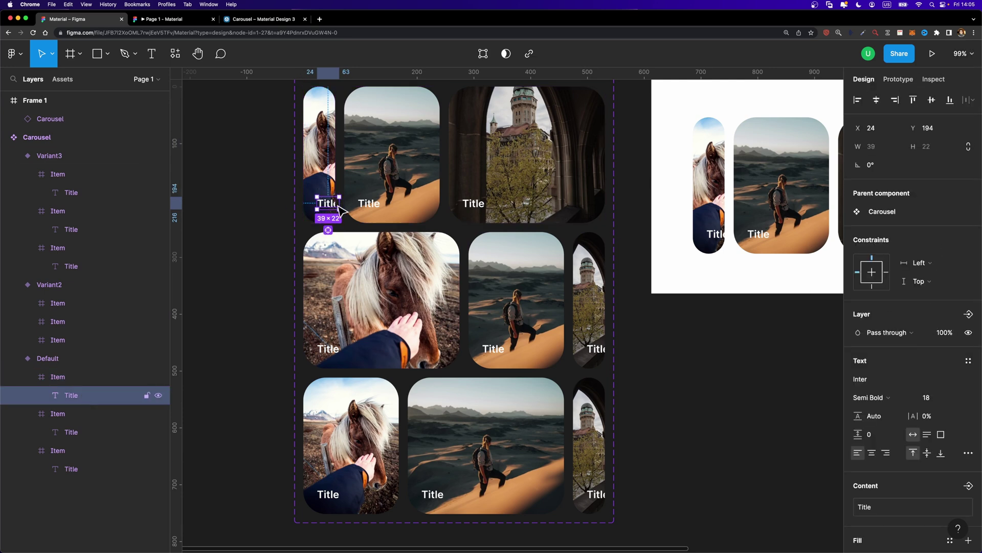
{"action": "left_click", "coordinate": [944, 332]}
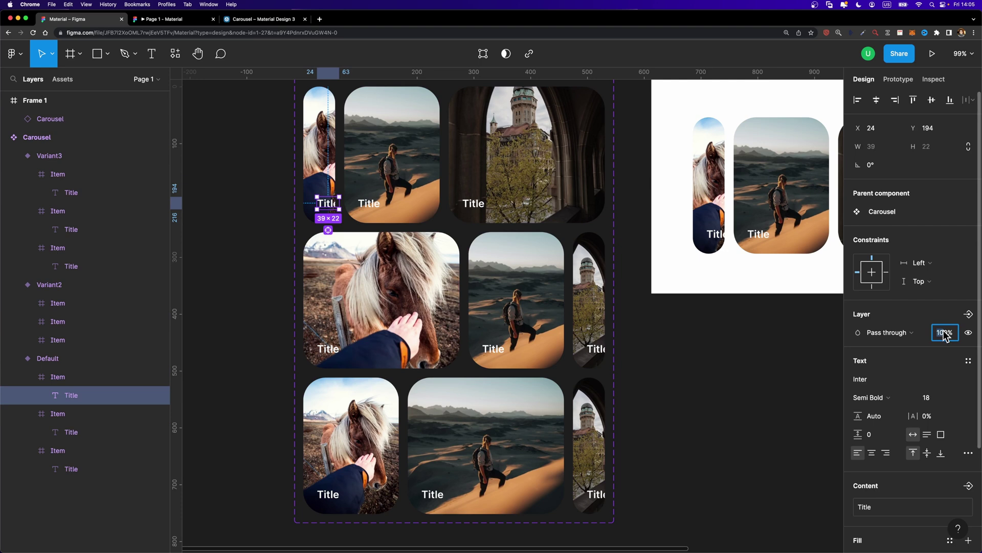
{"action": "key", "text": "Return"}
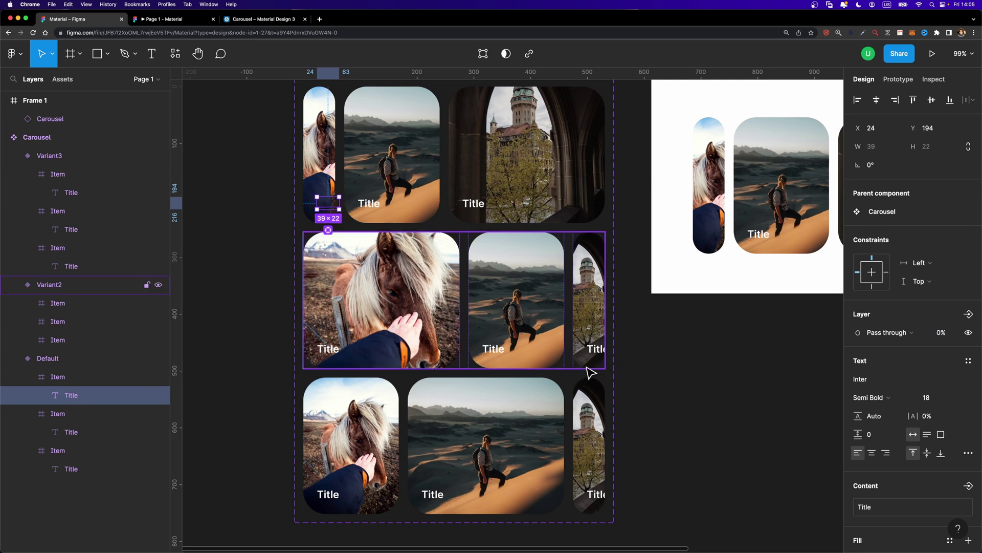
{"action": "left_click", "coordinate": [603, 349], "text": "super"}
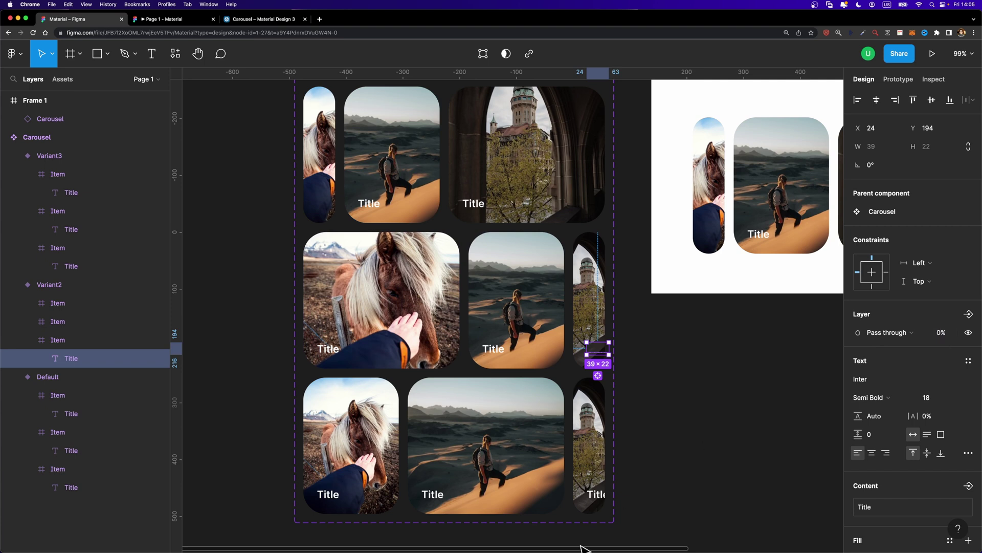
{"action": "left_click", "coordinate": [600, 496], "text": "super"}
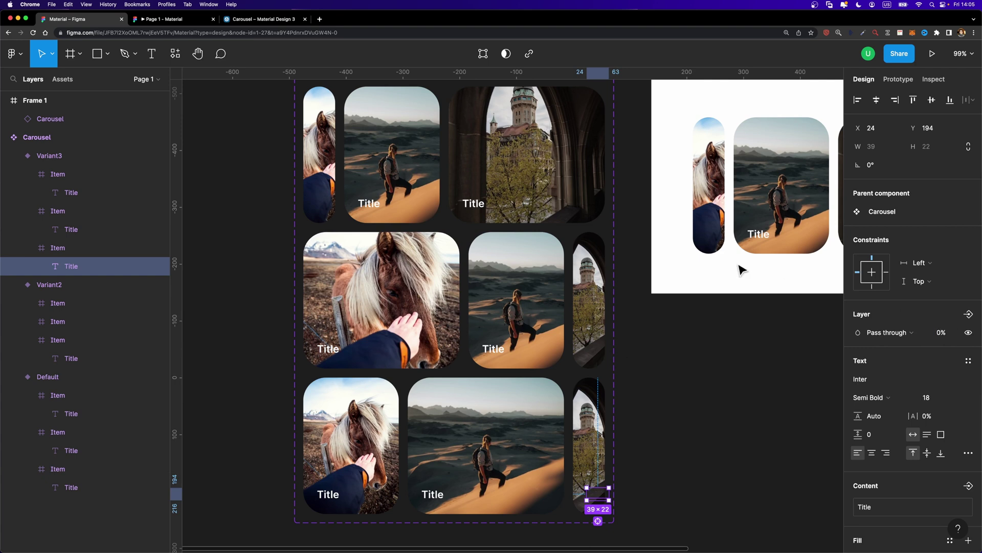
Step: Check the carousel preview and the Default variant's item interactions, and connect its tower item to Variant2
{"action": "left_click", "coordinate": [170, 20]}
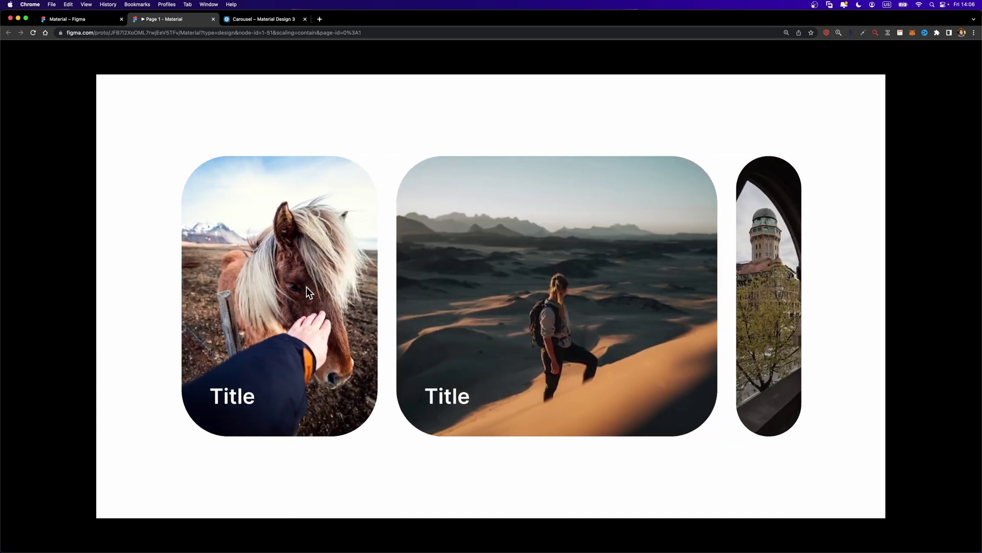
{"action": "left_click", "coordinate": [96, 20]}
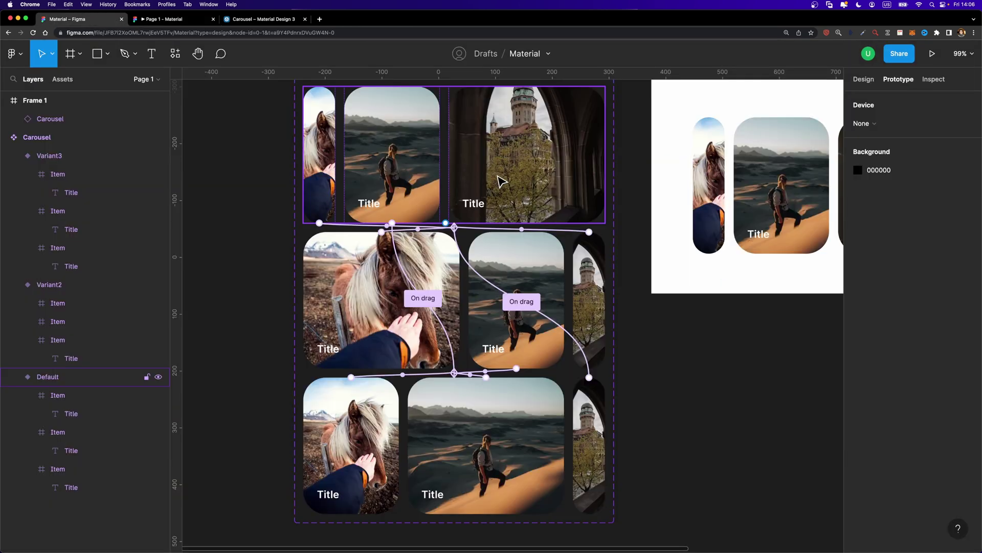
{"action": "left_click", "coordinate": [324, 163]}
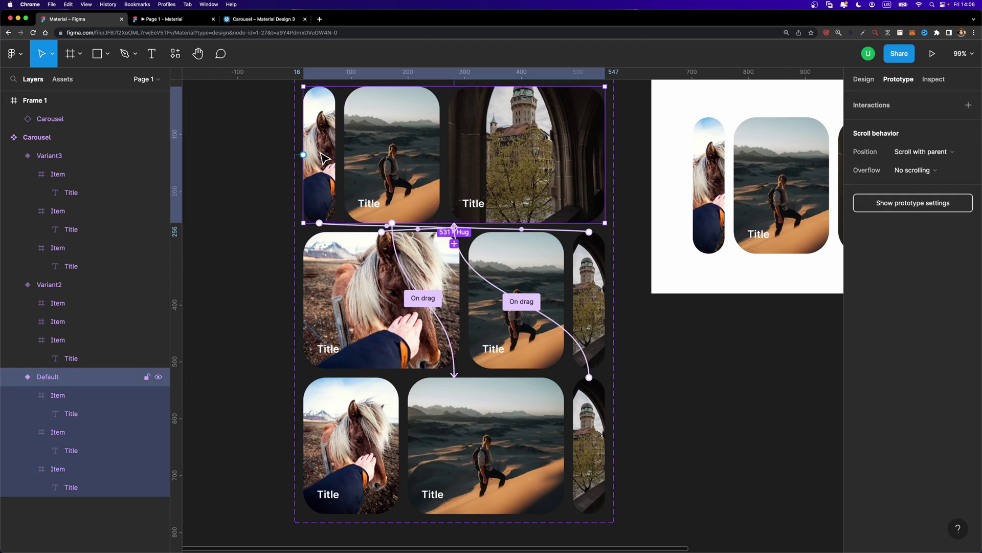
{"action": "left_click", "coordinate": [323, 159]}
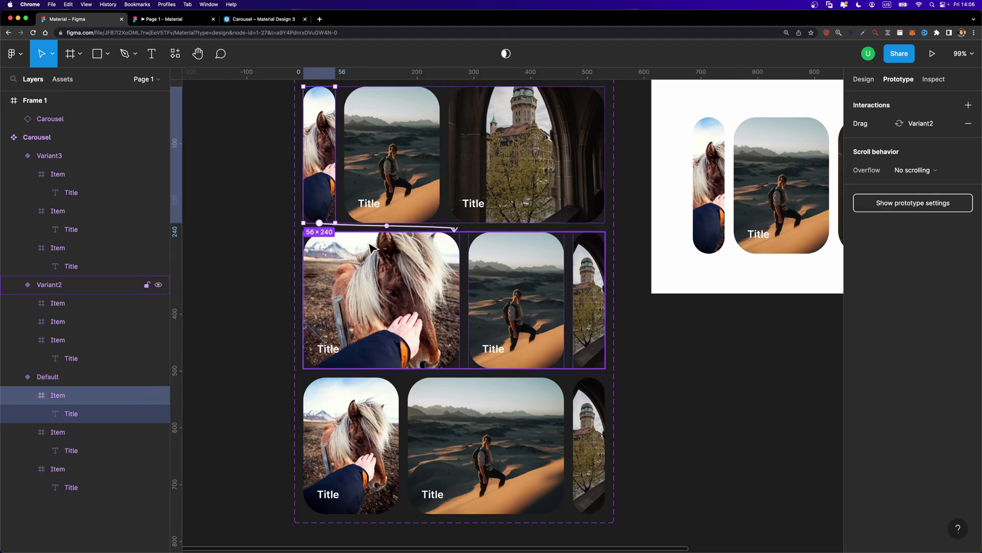
{"action": "left_click", "coordinate": [427, 175]}
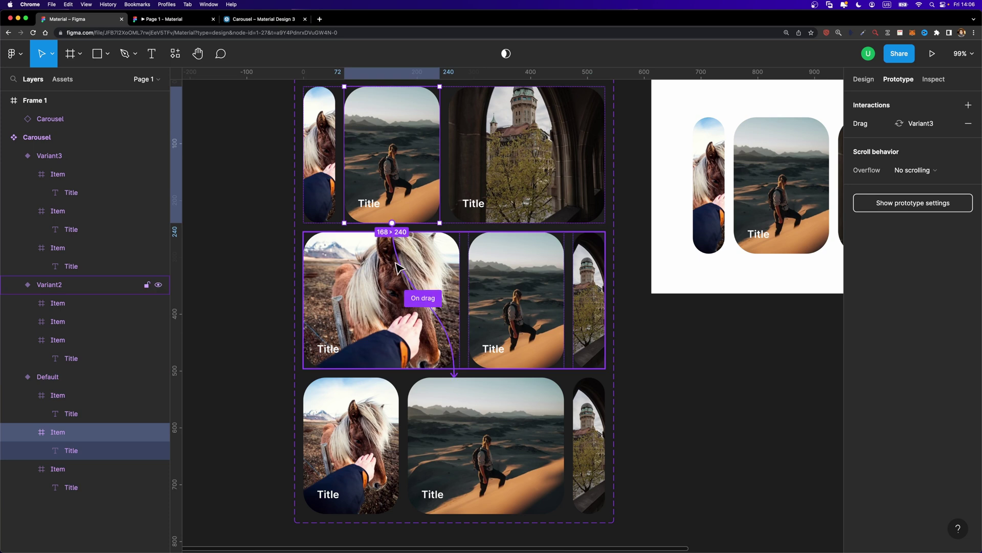
{"action": "left_click", "coordinate": [518, 193]}
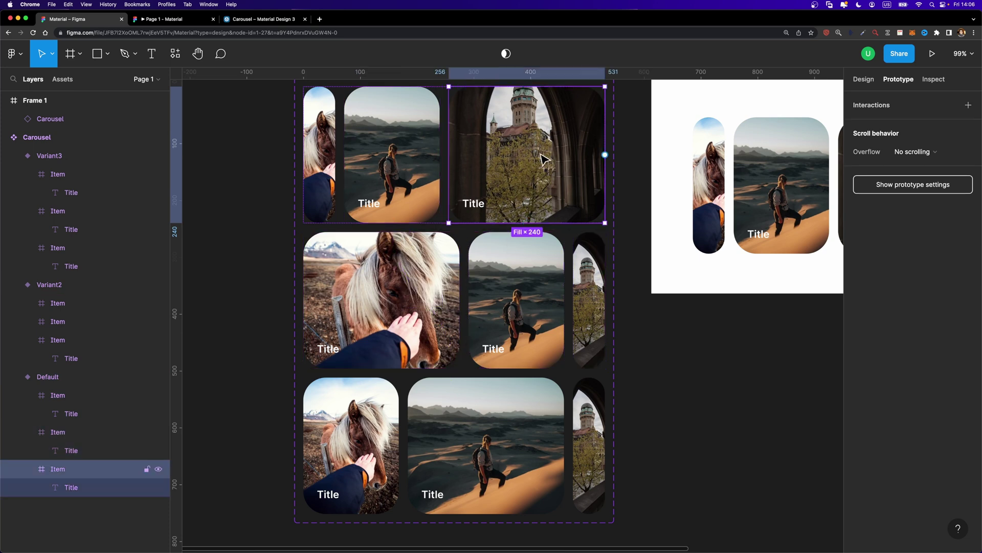
{"action": "left_click_drag", "start_coordinate": [527, 224], "coordinate": [521, 269]}
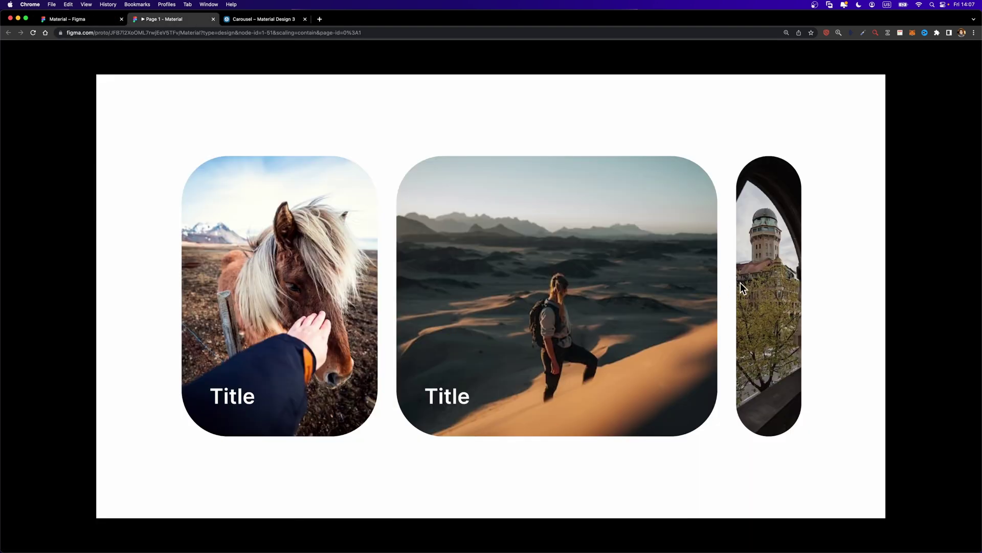
Step: Test the carousel's item resizing and title fading by dragging the horse, desert and tower items in the preview
{"action": "left_click", "coordinate": [741, 282]}
{"action": "left_click", "coordinate": [391, 300]}
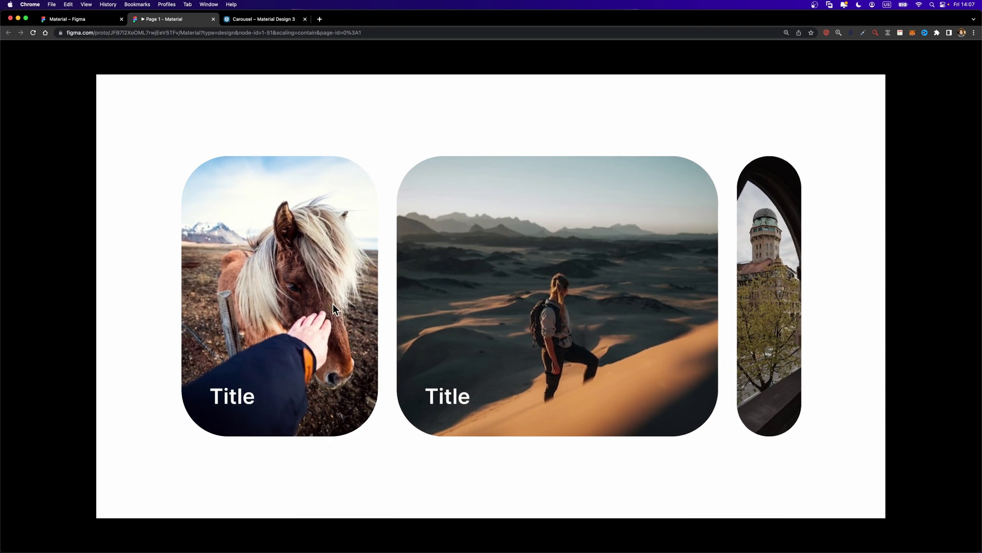
{"action": "left_click", "coordinate": [333, 303]}
{"action": "left_click", "coordinate": [547, 314]}
{"action": "left_click", "coordinate": [665, 312]}
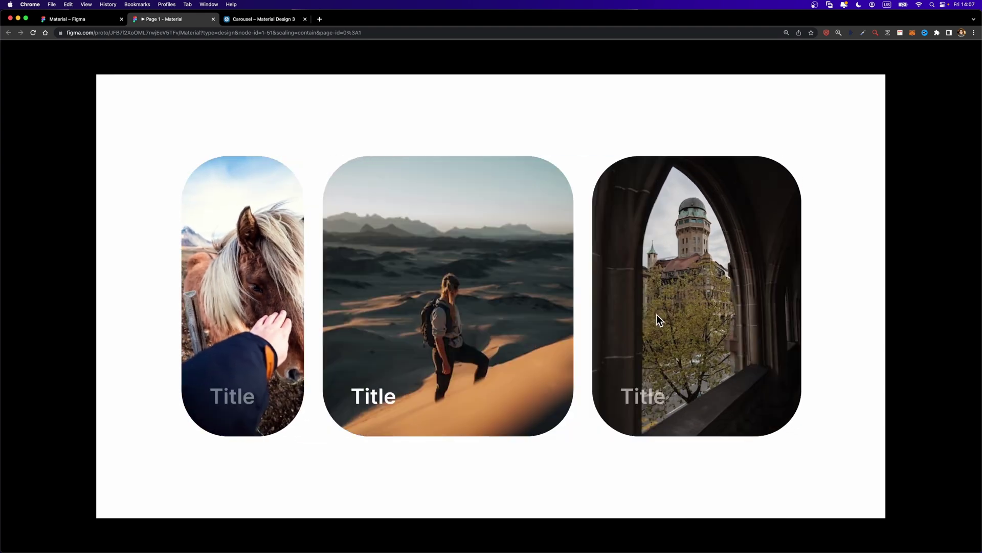